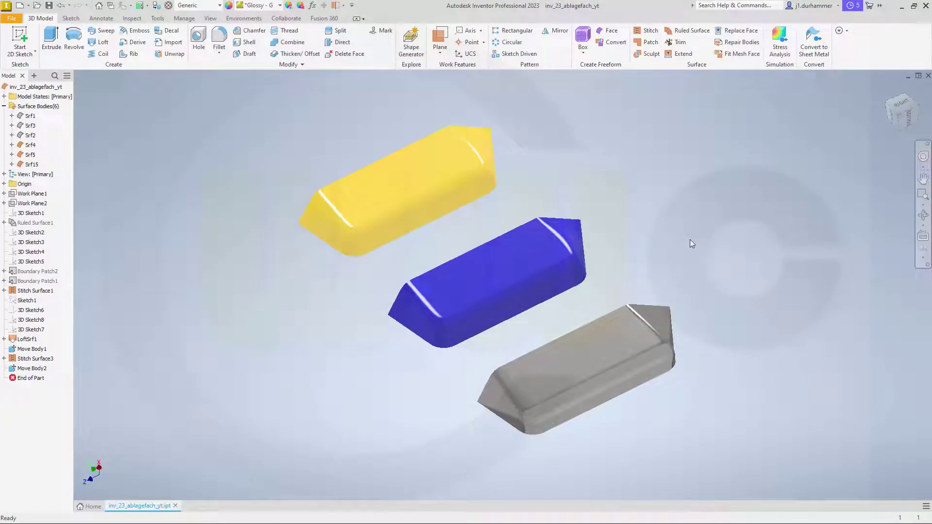
Orbit around the yellow, blue and grey variants, then tilt the rolled-back wireframe curves.
{"action": "mouse_move", "coordinate": [691, 250]}
{"action": "middle_mouse_down", "text": "shift"}
{"action": "mouse_move", "coordinate": [684, 223]}
{"action": "mouse_move", "coordinate": [689, 252]}
{"action": "mouse_move", "coordinate": [678, 263]}
{"action": "mouse_move", "coordinate": [638, 262]}
{"action": "mouse_move", "coordinate": [668, 239]}
{"action": "mouse_move", "coordinate": [670, 220]}
{"action": "mouse_move", "coordinate": [657, 210]}
{"action": "mouse_move", "coordinate": [636, 222]}
{"action": "mouse_move", "coordinate": [634, 237]}
{"action": "mouse_move", "coordinate": [676, 229]}
{"action": "mouse_move", "coordinate": [692, 237]}
{"action": "middle_mouse_up", "text": "shift"}
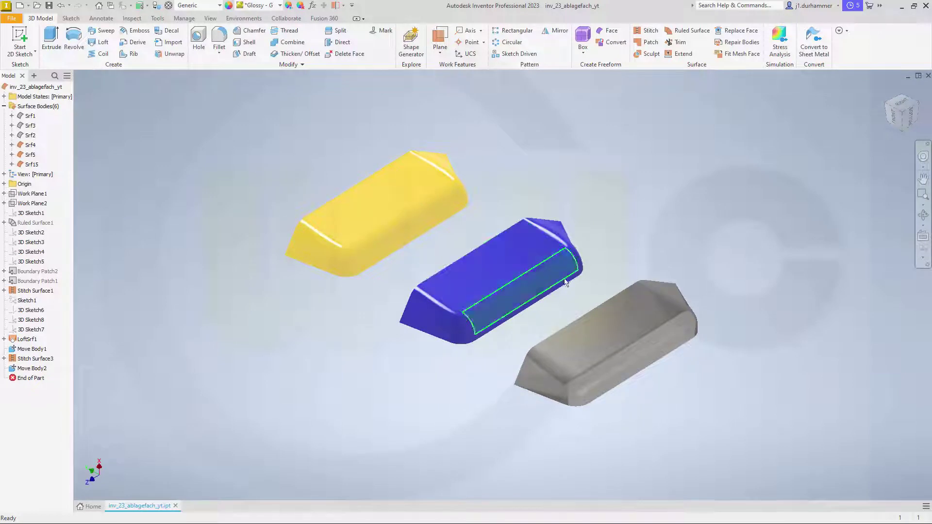
{"action": "mouse_move", "coordinate": [701, 257]}
{"action": "middle_mouse_down", "text": "shift"}
{"action": "mouse_move", "coordinate": [655, 241]}
{"action": "mouse_move", "coordinate": [539, 275]}
{"action": "mouse_move", "coordinate": [612, 257]}
{"action": "mouse_move", "coordinate": [688, 260]}
{"action": "middle_mouse_up", "text": "shift"}
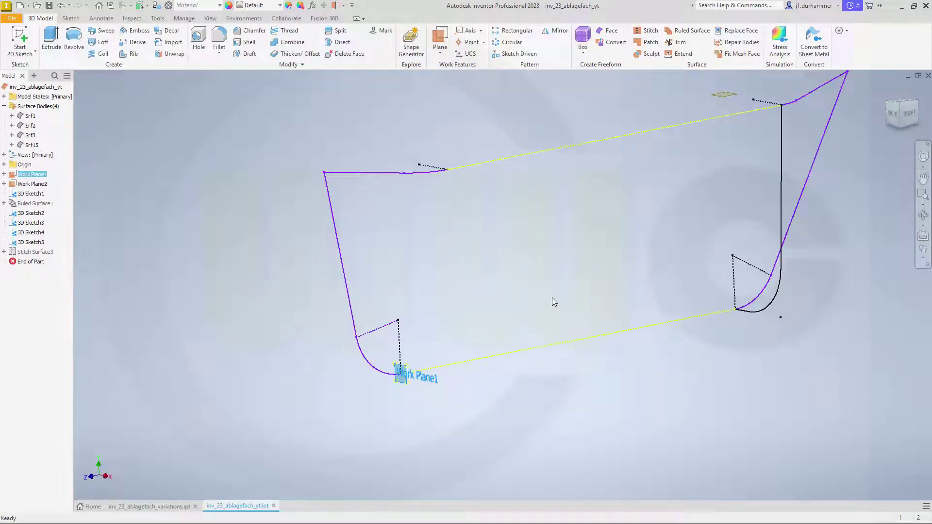
{"action": "mouse_move", "coordinate": [552, 298]}
{"action": "middle_mouse_down", "text": "shift"}
{"action": "mouse_move", "coordinate": [514, 292]}
{"action": "mouse_move", "coordinate": [494, 318]}
{"action": "mouse_move", "coordinate": [526, 277]}
{"action": "mouse_move", "coordinate": [526, 305]}
{"action": "mouse_move", "coordinate": [470, 281]}
{"action": "middle_mouse_up", "text": "shift"}
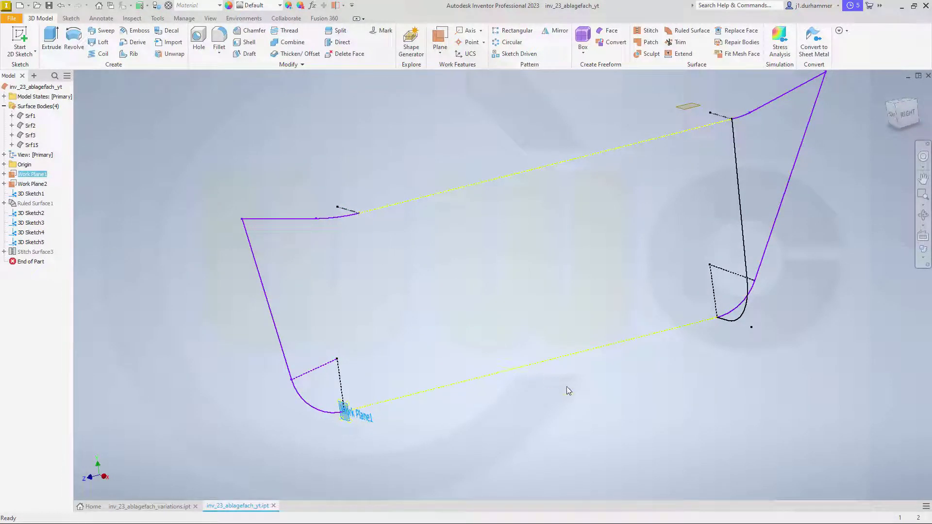
Sketch on Work Plane1, projecting the profile's short bottom segment and steep side line, then finish.
{"action": "left_click", "coordinate": [20, 36]}
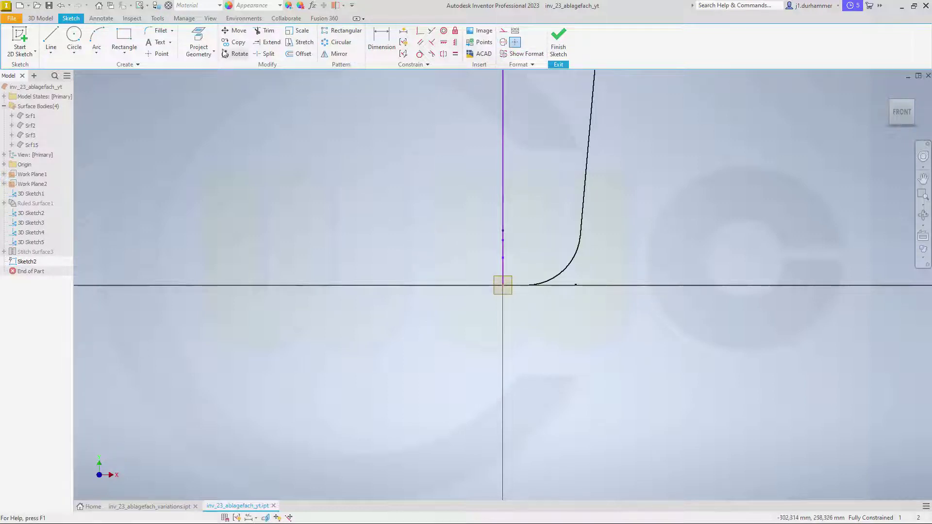
{"action": "left_click", "coordinate": [198, 43]}
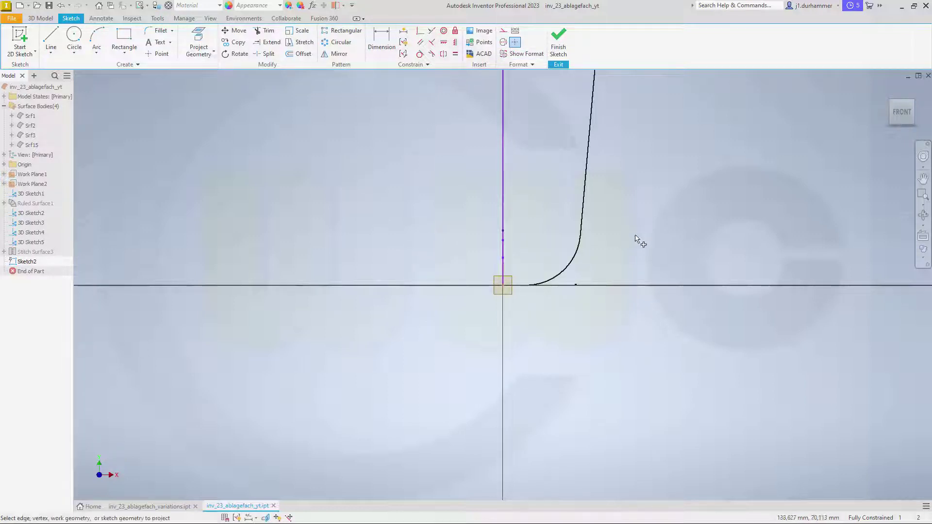
{"action": "left_click", "coordinate": [523, 286]}
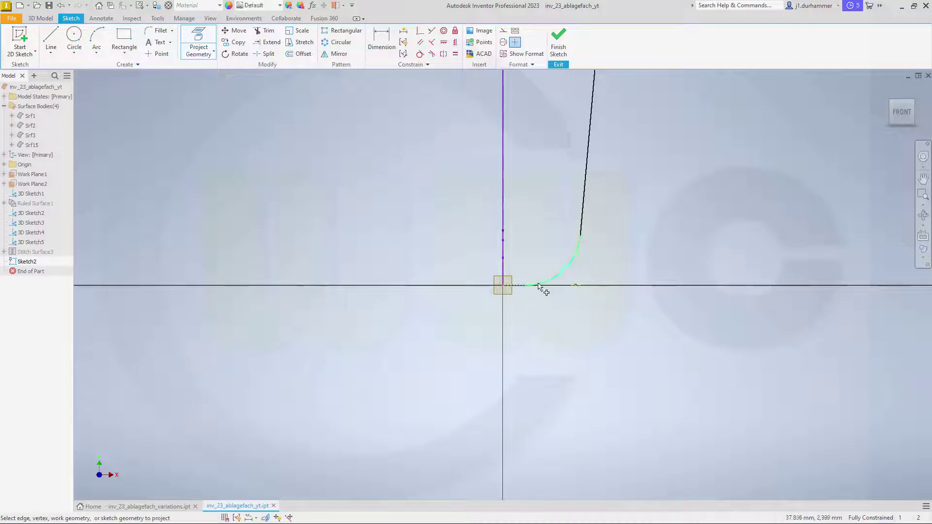
{"action": "left_click", "coordinate": [582, 211]}
{"action": "key", "text": "Escape"}
{"action": "scroll", "coordinate": [648, 196], "scroll_direction": "down", "scroll_amount": 3}
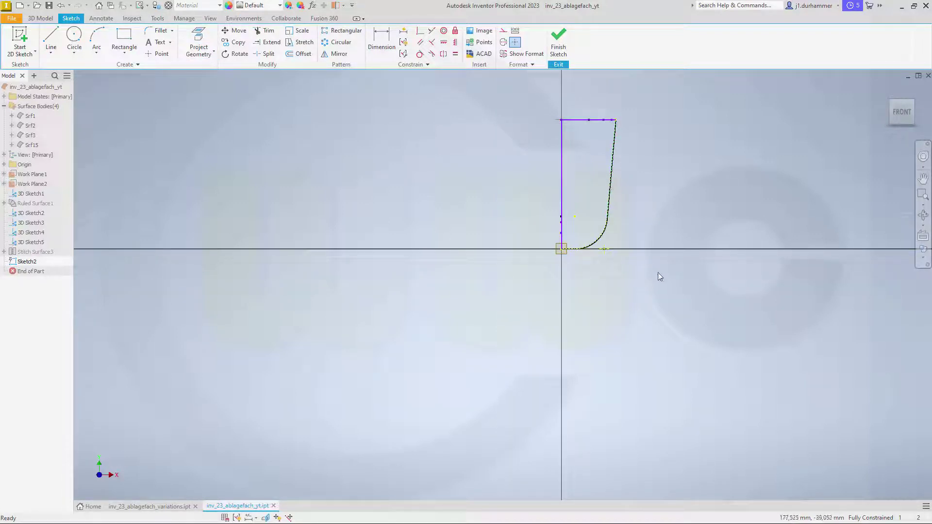
{"action": "left_click_drag", "start_coordinate": [668, 287], "coordinate": [569, 130]}
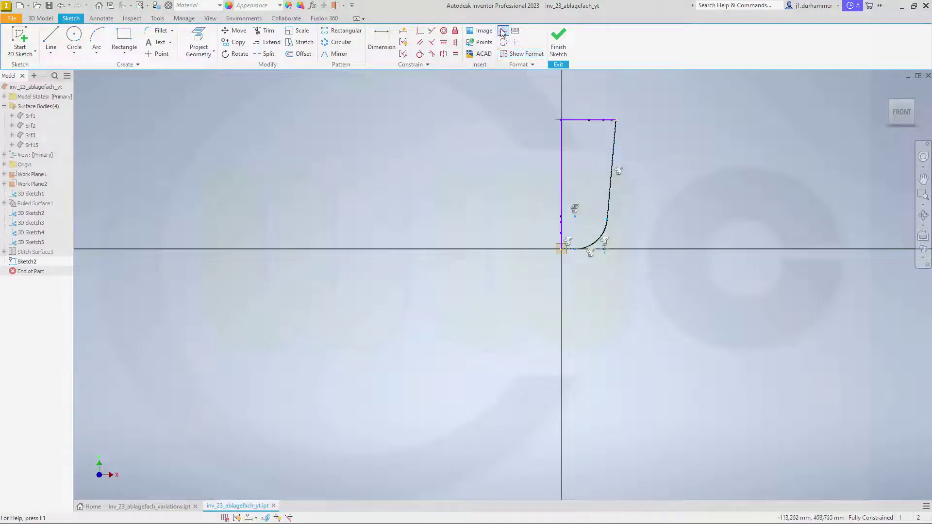
{"action": "left_click", "coordinate": [710, 128]}
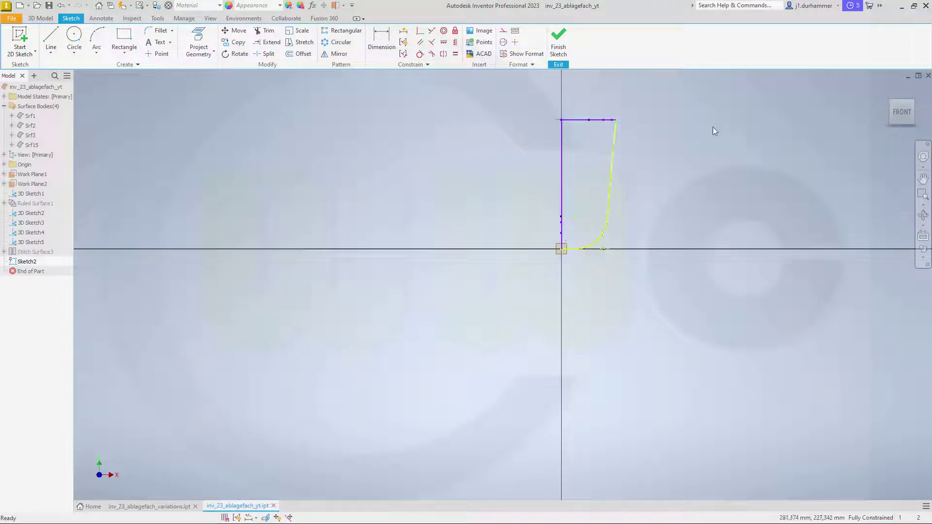
{"action": "left_click", "coordinate": [557, 47]}
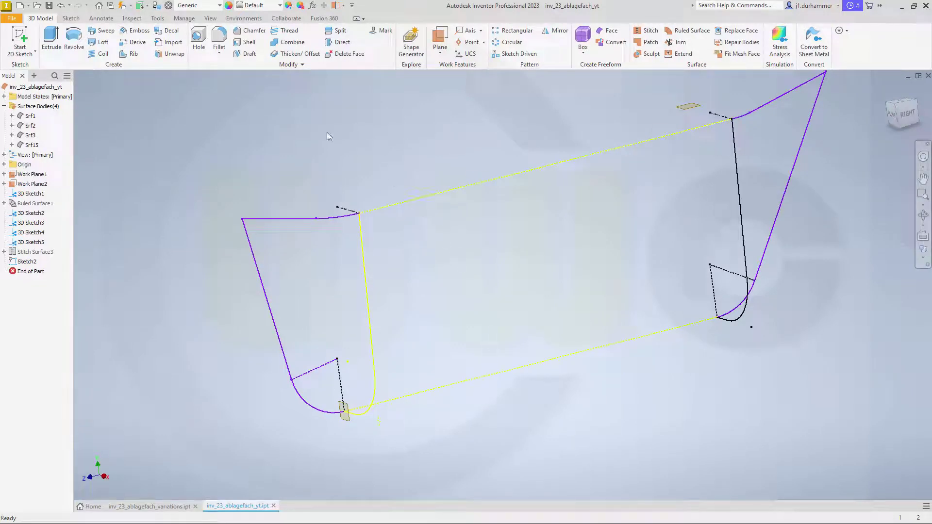
Start a 3D sketch including the top straight segments and adjoining arcs of both profiles.
{"action": "left_click", "coordinate": [35, 50]}
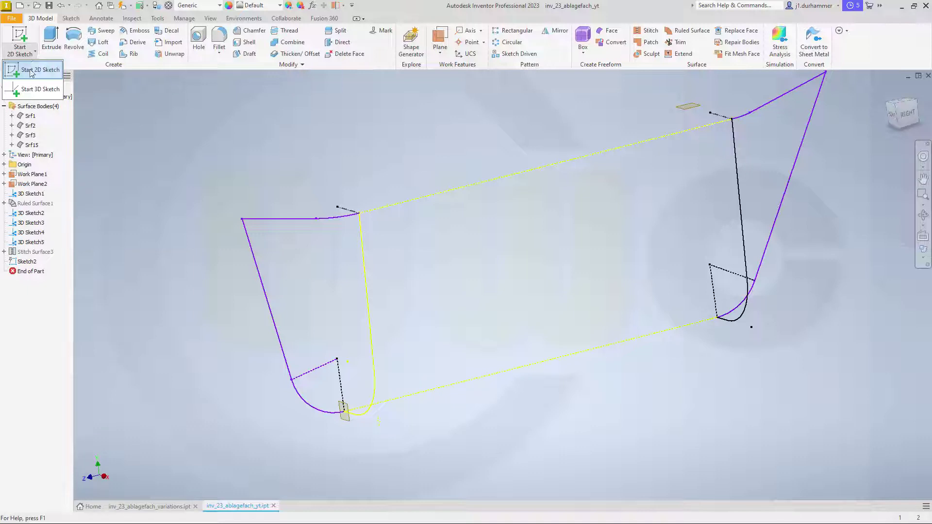
{"action": "left_click", "coordinate": [33, 90]}
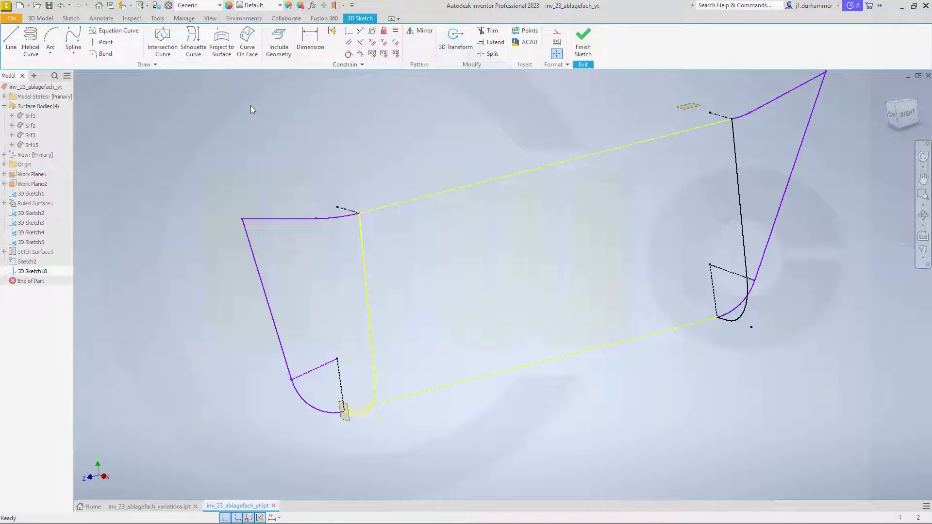
{"action": "left_click", "coordinate": [278, 42]}
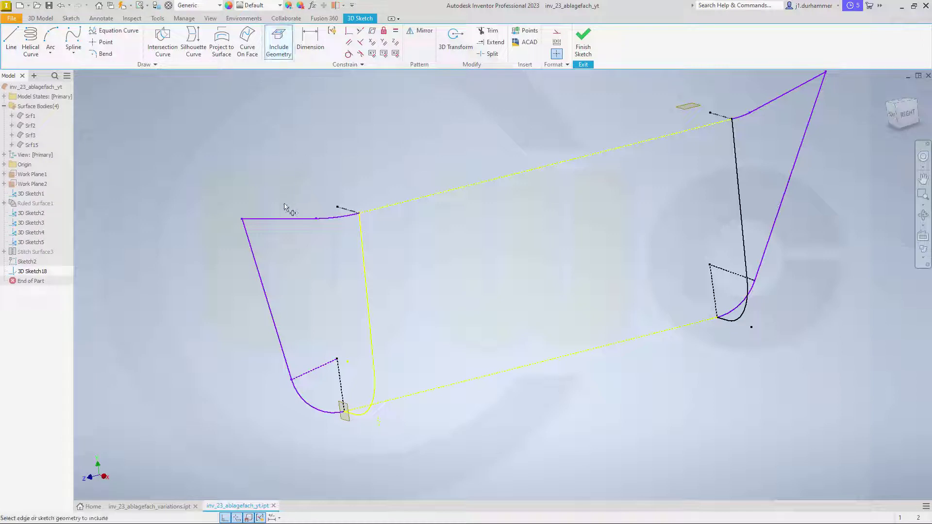
{"action": "left_click", "coordinate": [277, 219]}
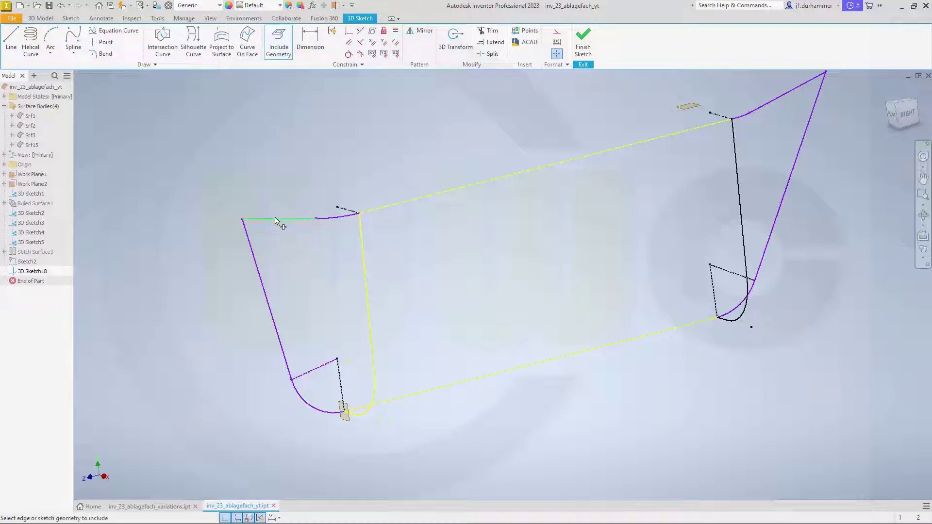
{"action": "left_click", "coordinate": [323, 218]}
{"action": "left_click", "coordinate": [744, 117]}
{"action": "left_click", "coordinate": [780, 101]}
{"action": "key", "text": "Escape"}
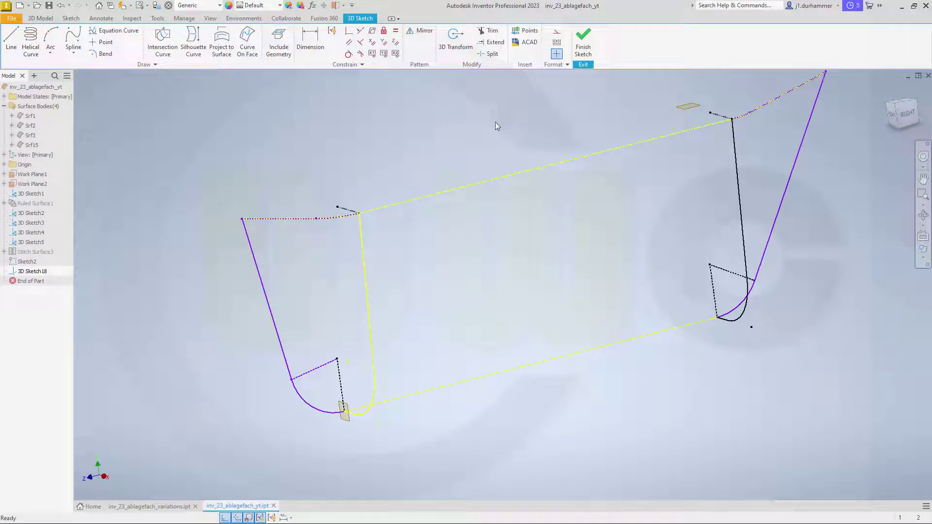
Check the included top curves and finish 3D Sketch18.
{"action": "scroll", "coordinate": [529, 143], "scroll_direction": "up", "scroll_amount": 3}
{"action": "mouse_move", "coordinate": [750, 151]}
{"action": "left_mouse_down"}
{"action": "mouse_move", "coordinate": [500, 100]}
{"action": "mouse_move", "coordinate": [293, 121]}
{"action": "mouse_move", "coordinate": [283, 183]}
{"action": "mouse_move", "coordinate": [360, 193]}
{"action": "left_mouse_up"}
{"action": "mouse_move", "coordinate": [799, 176]}
{"action": "left_mouse_down"}
{"action": "mouse_move", "coordinate": [648, 124]}
{"action": "mouse_move", "coordinate": [385, 68]}
{"action": "mouse_move", "coordinate": [317, 86]}
{"action": "left_mouse_up"}
{"action": "left_click_drag", "start_coordinate": [764, 238], "coordinate": [340, 86]}
{"action": "left_click", "coordinate": [557, 33]}
{"action": "left_click", "coordinate": [581, 191]}
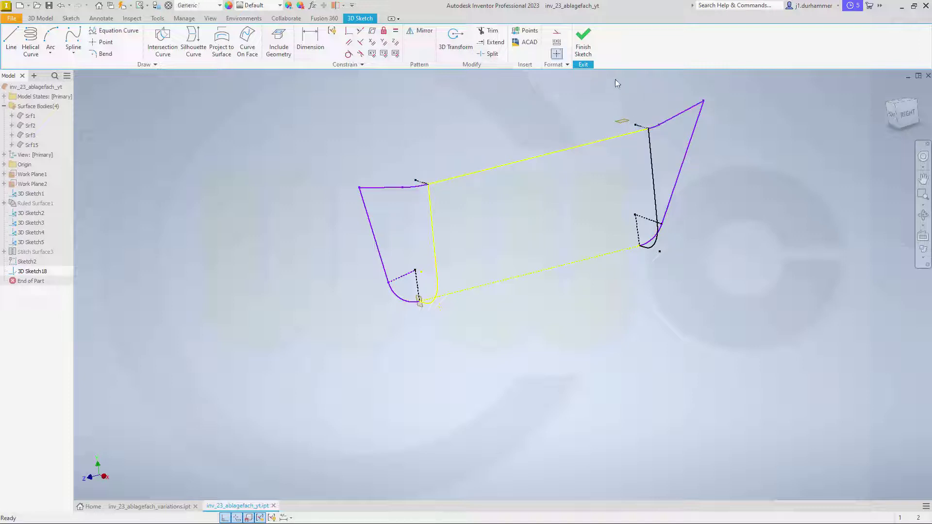
{"action": "left_click", "coordinate": [583, 40]}
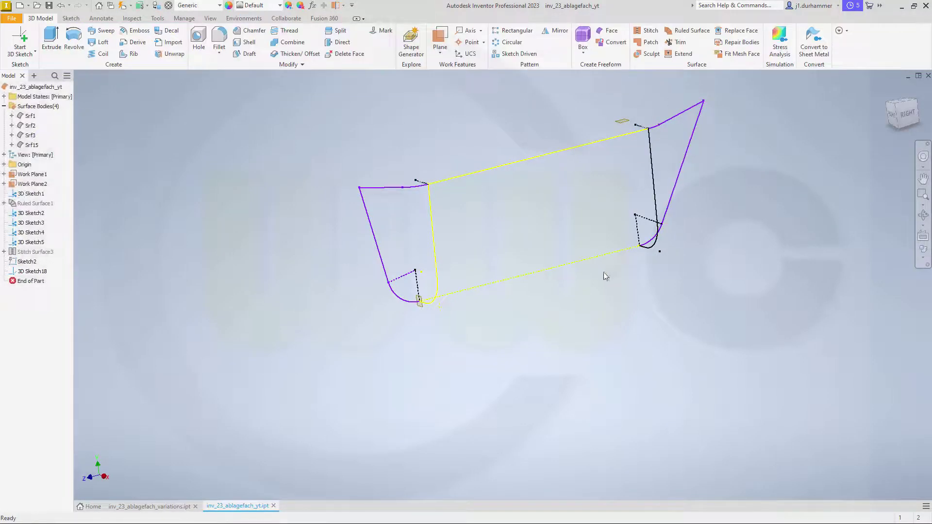
Start a 3D sketch including the slanted left edge, both lower arcs and the long right edge.
{"action": "left_click", "coordinate": [20, 51]}
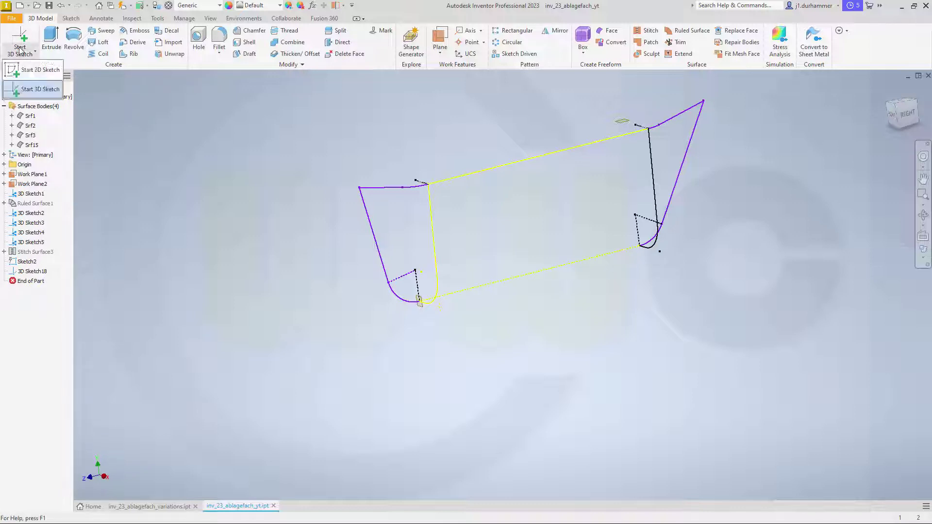
{"action": "left_click", "coordinate": [39, 89]}
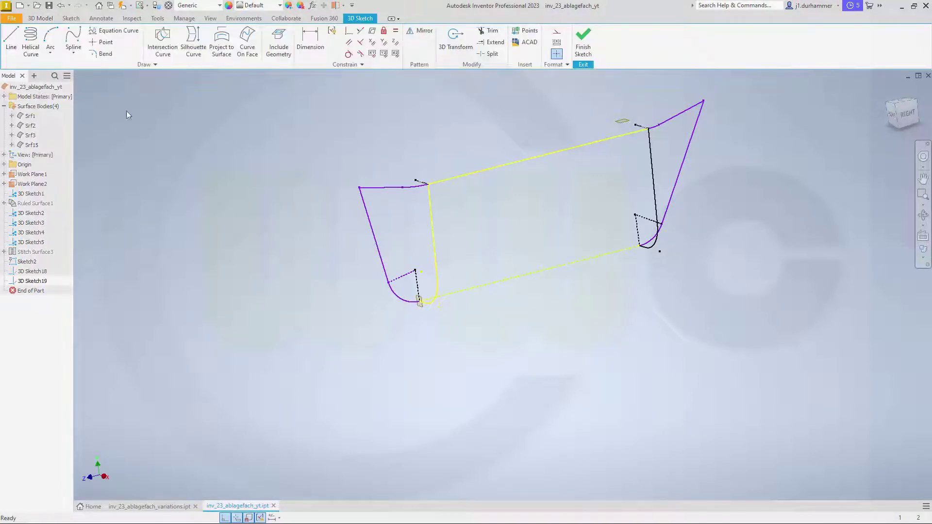
{"action": "left_click", "coordinate": [278, 39]}
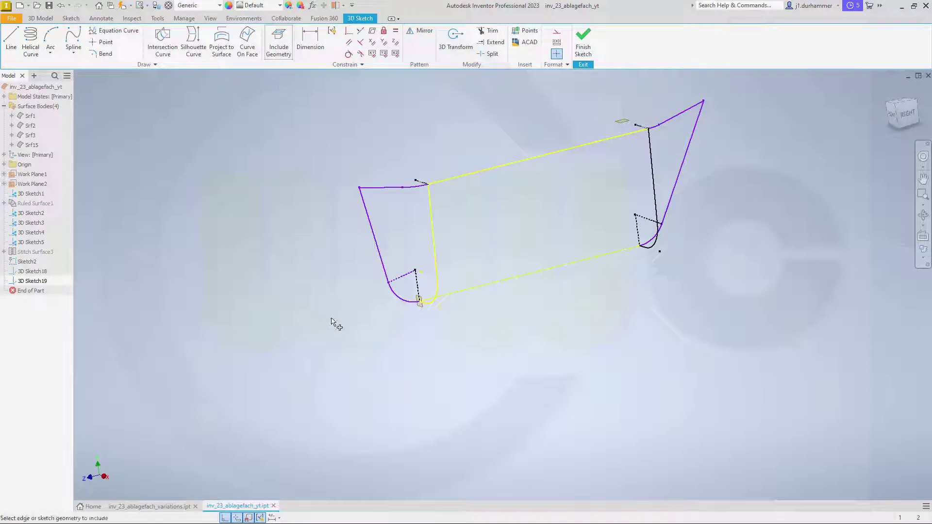
{"action": "left_click", "coordinate": [378, 249]}
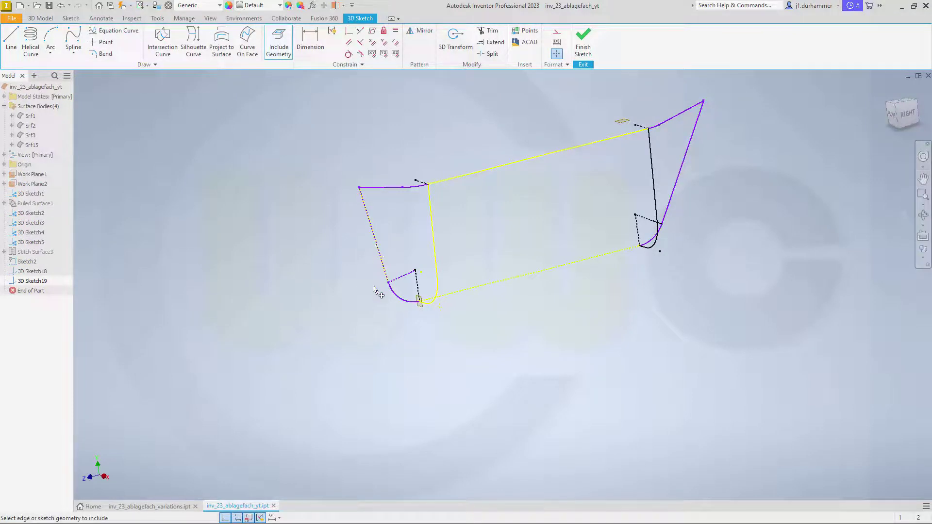
{"action": "left_click", "coordinate": [400, 301]}
{"action": "left_click", "coordinate": [653, 246]}
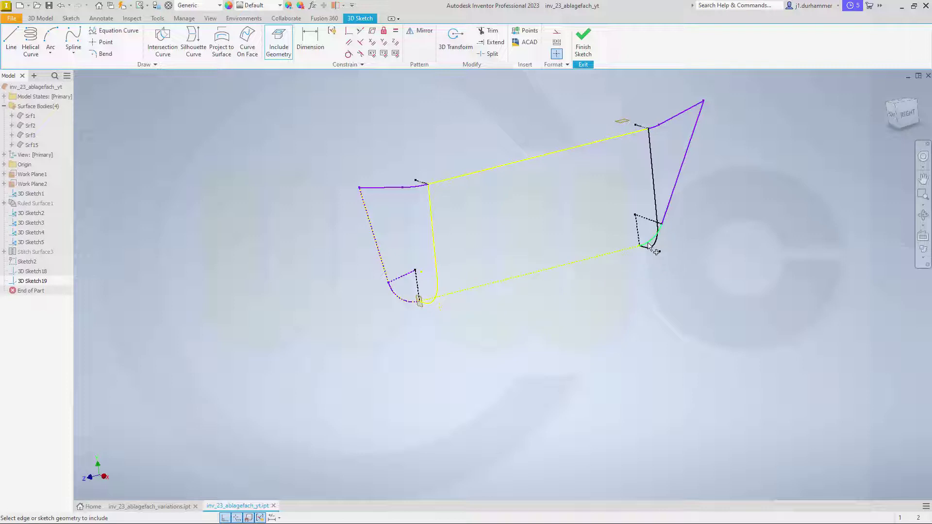
{"action": "left_click", "coordinate": [674, 185]}
{"action": "key", "text": "Escape"}
Check the included outer curves, finish 3D Sketch19, and view the outline from above.
{"action": "mouse_move", "coordinate": [819, 334]}
{"action": "left_mouse_down"}
{"action": "mouse_move", "coordinate": [468, 141]}
{"action": "mouse_move", "coordinate": [283, 85]}
{"action": "left_mouse_up"}
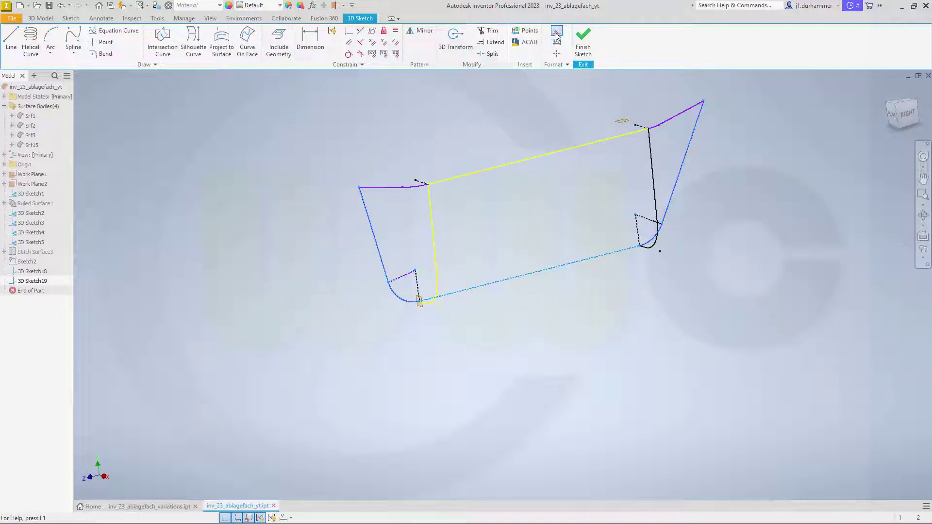
{"action": "left_click", "coordinate": [756, 174]}
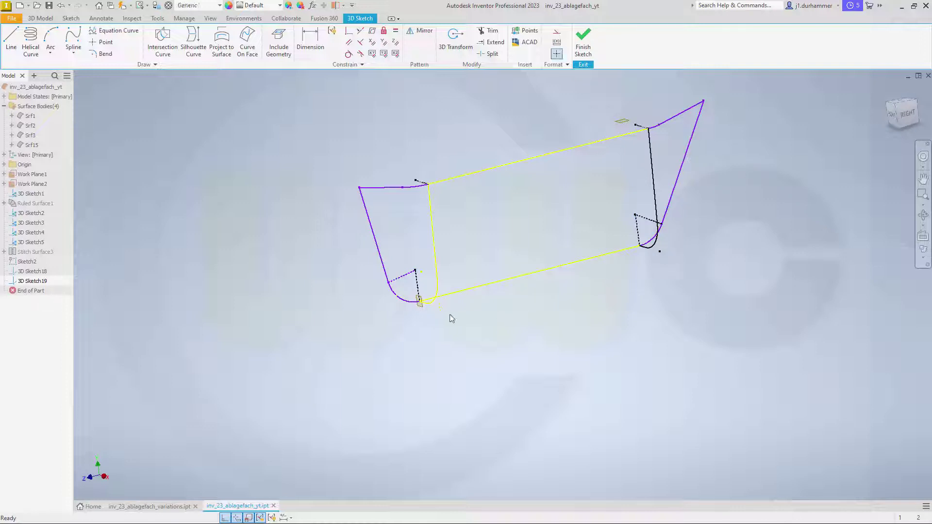
{"action": "left_click", "coordinate": [582, 40]}
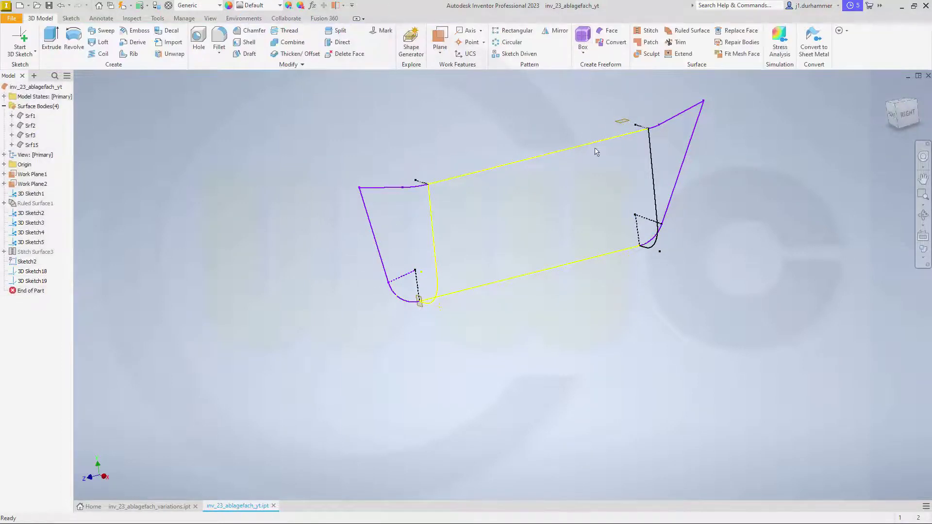
{"action": "mouse_move", "coordinate": [685, 304]}
{"action": "middle_mouse_down", "text": "shift"}
{"action": "mouse_move", "coordinate": [651, 276]}
{"action": "mouse_move", "coordinate": [670, 246]}
{"action": "mouse_move", "coordinate": [678, 277]}
{"action": "mouse_move", "coordinate": [651, 252]}
{"action": "mouse_move", "coordinate": [590, 316]}
{"action": "middle_mouse_up", "text": "shift"}
{"action": "middle_click_drag", "start_coordinate": [410, 180], "coordinate": [373, 165], "text": "shift"}
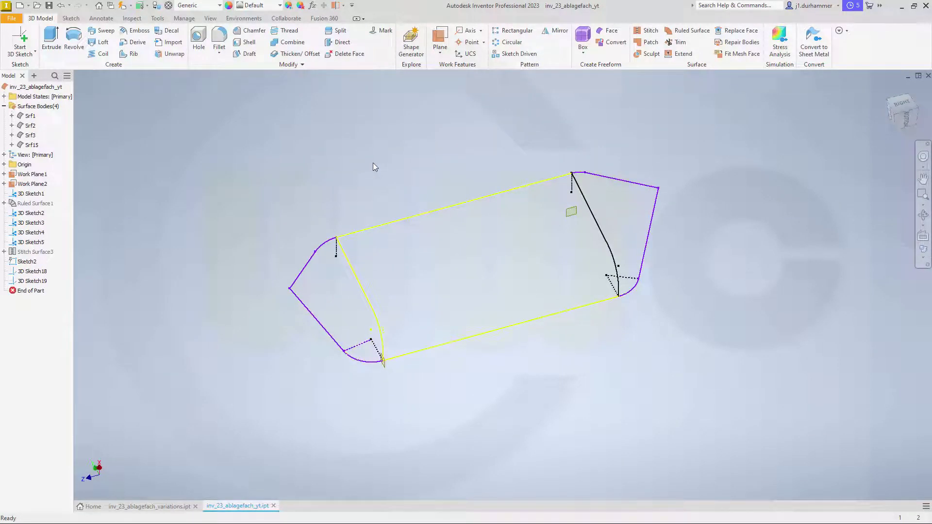
Start a loft surface with 3D Sketch18 and 3D Sketch19 as its sections.
{"action": "key", "text": "shift+l"}
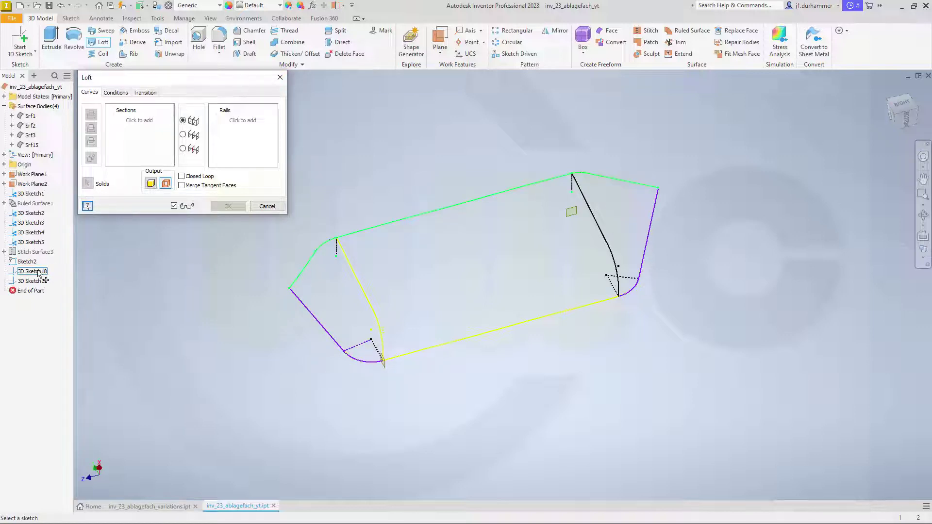
{"action": "left_click", "coordinate": [39, 273]}
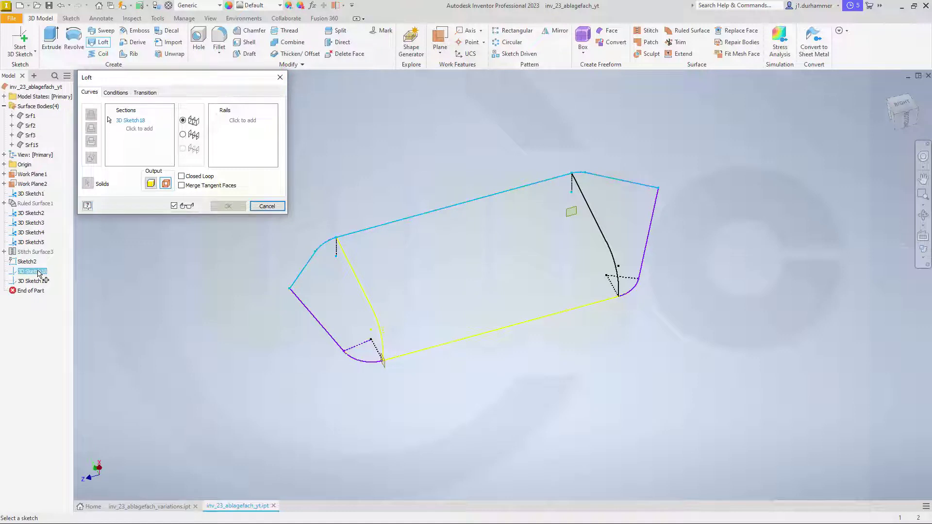
{"action": "left_click", "coordinate": [147, 129]}
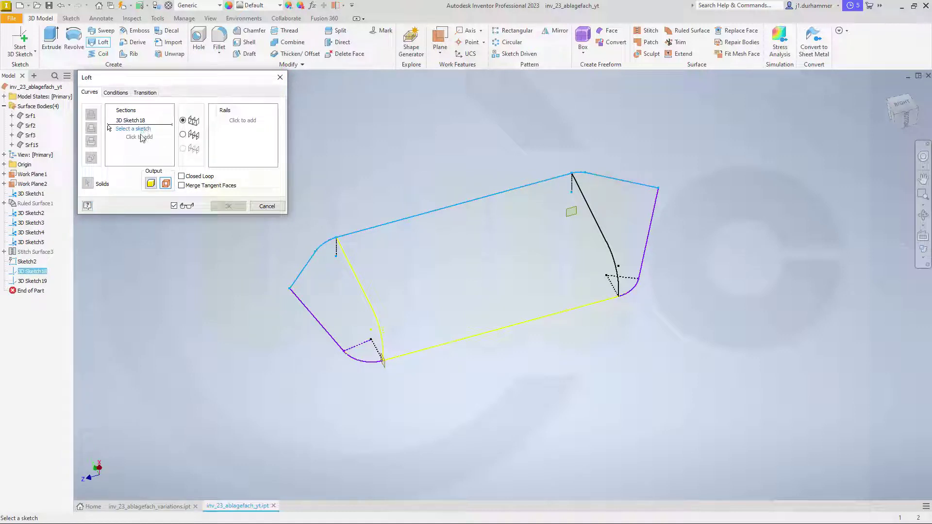
{"action": "left_click", "coordinate": [32, 281]}
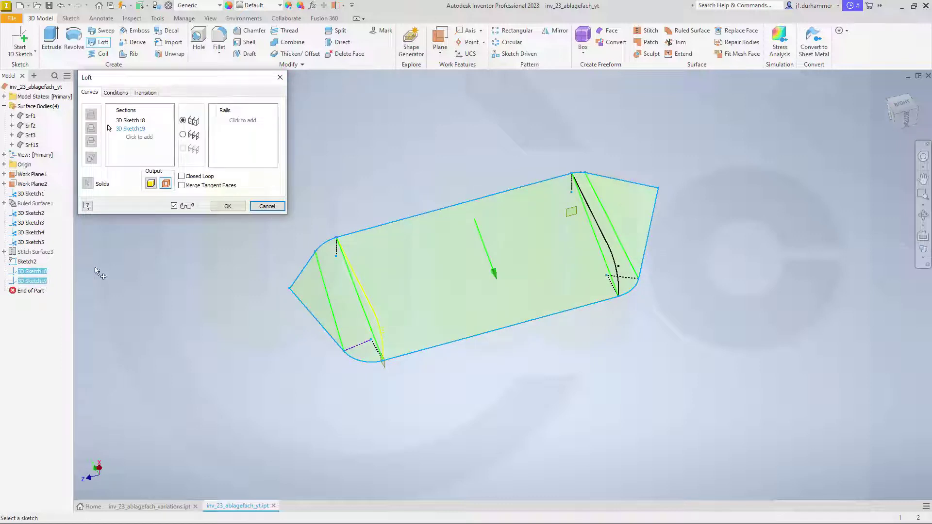
Add Sketch2 and 3D Sketch1 as guide rails and create the loft surface LoftSrf4.
{"action": "left_click", "coordinate": [239, 121]}
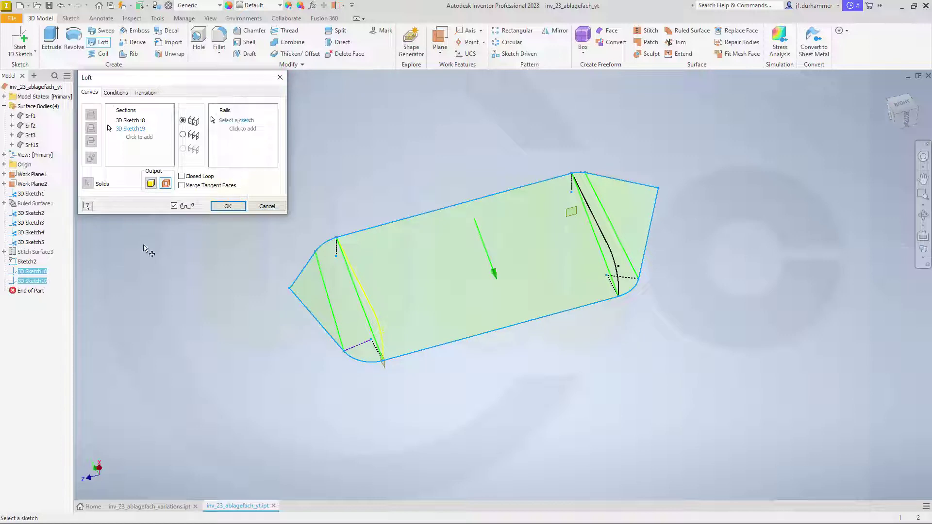
{"action": "left_click", "coordinate": [365, 294]}
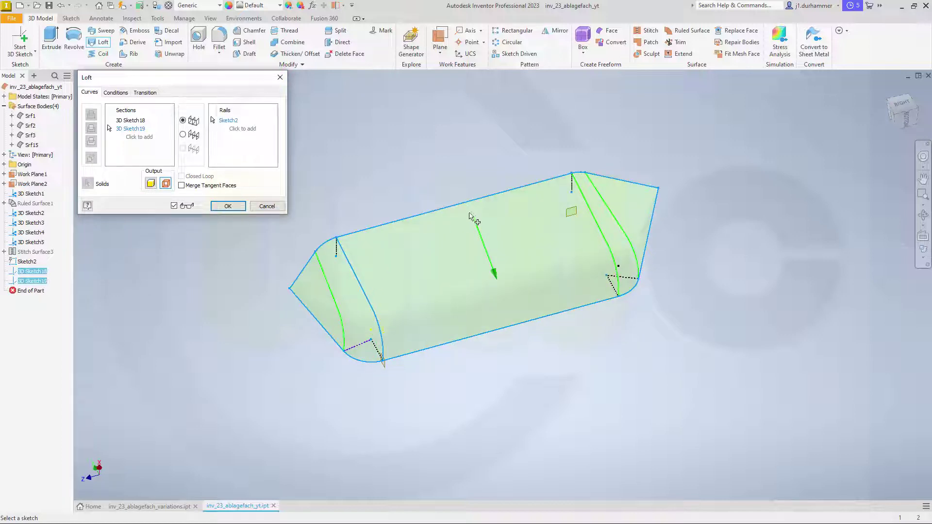
{"action": "left_click", "coordinate": [242, 129]}
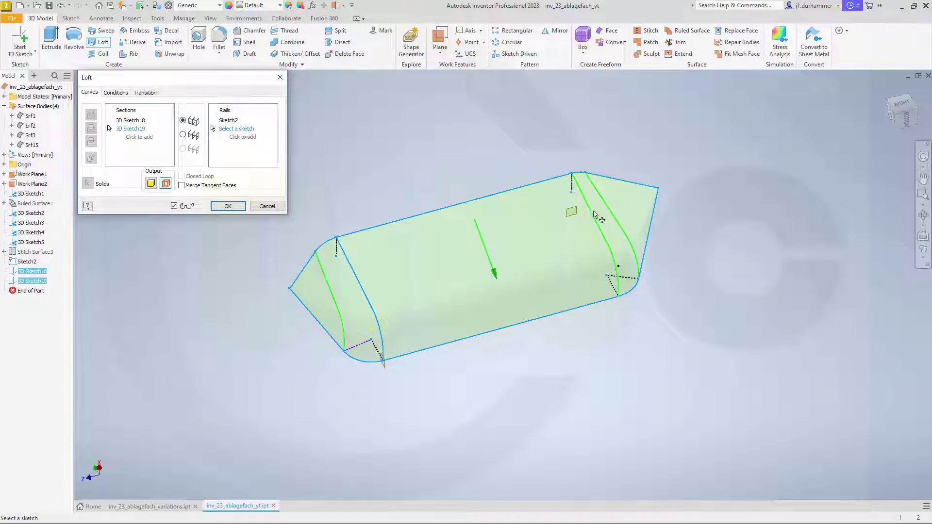
{"action": "middle_click_drag", "start_coordinate": [711, 316], "coordinate": [733, 293], "text": "shift"}
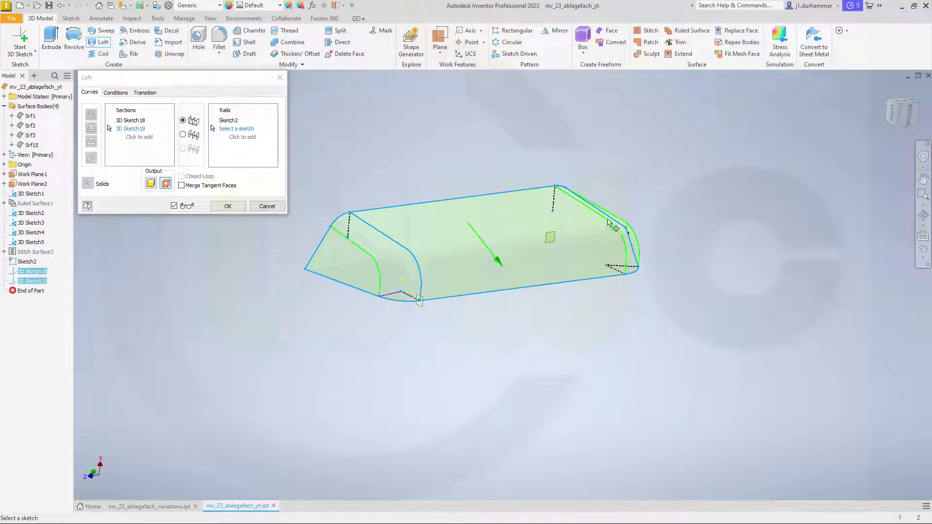
{"action": "left_click", "coordinate": [238, 129]}
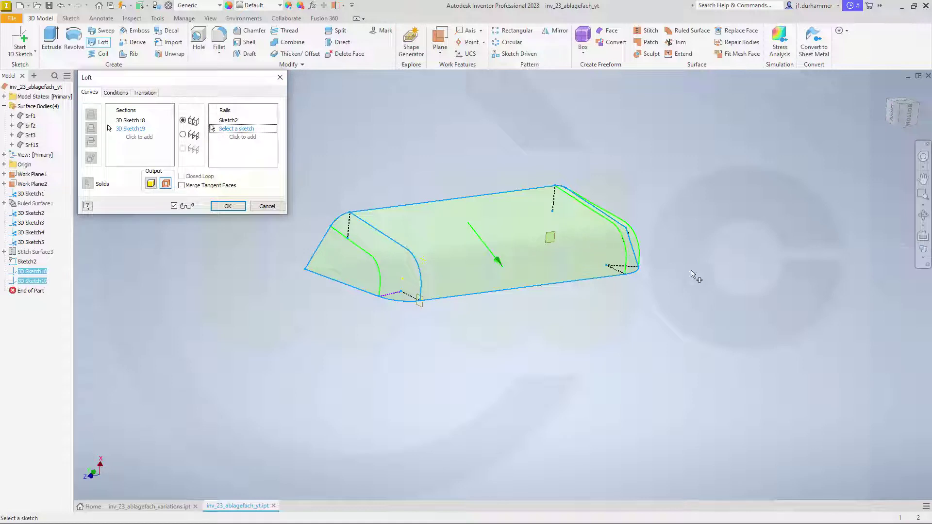
{"action": "middle_click_drag", "start_coordinate": [624, 248], "coordinate": [531, 281], "text": "shift"}
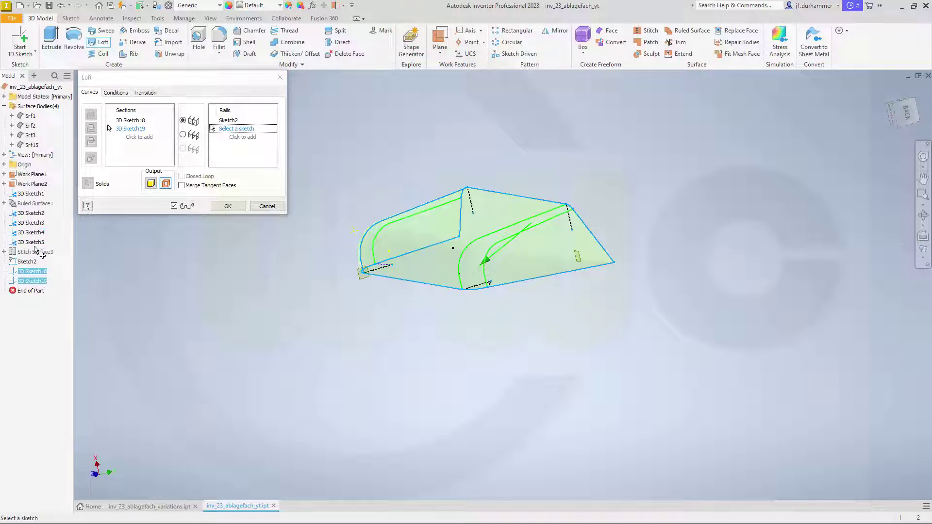
{"action": "left_click", "coordinate": [27, 194]}
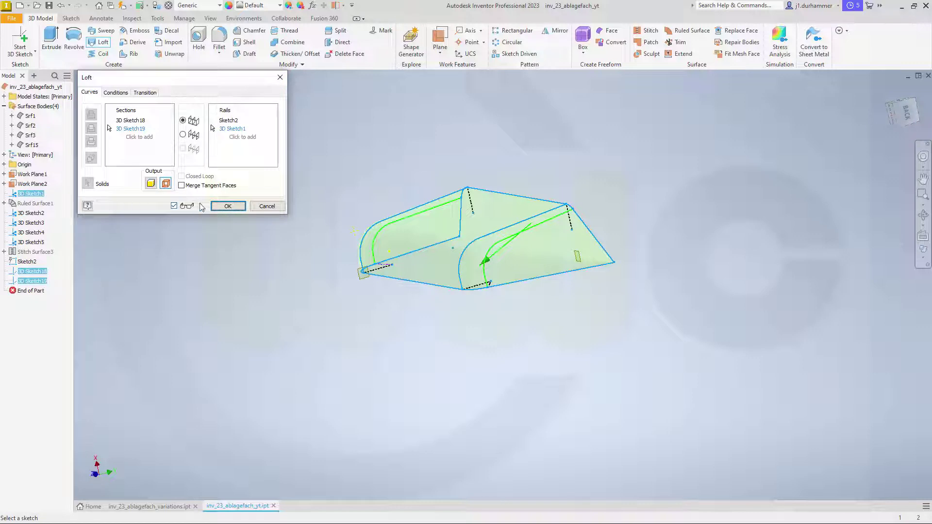
{"action": "left_click", "coordinate": [227, 206]}
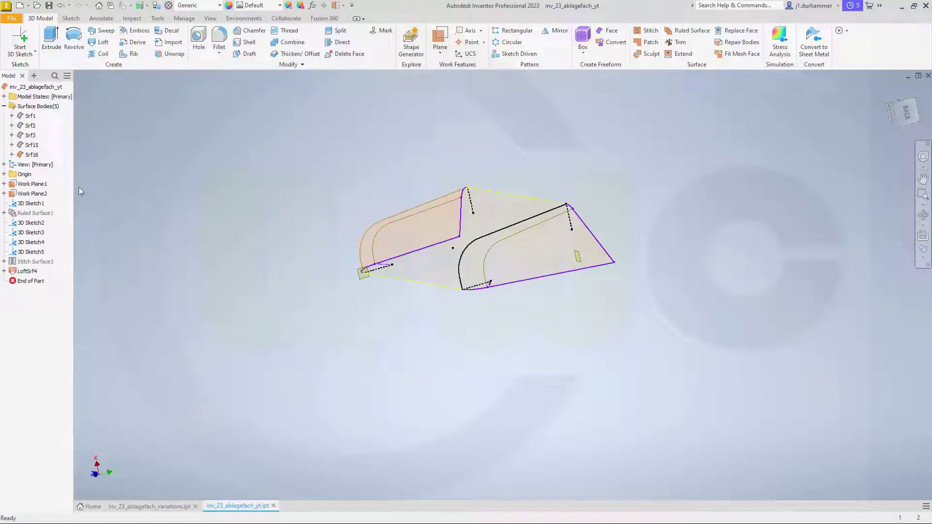
Turn off Translucent for Srf16, inspect the new surface, and select it in the browser.
{"action": "right_click", "coordinate": [31, 155]}
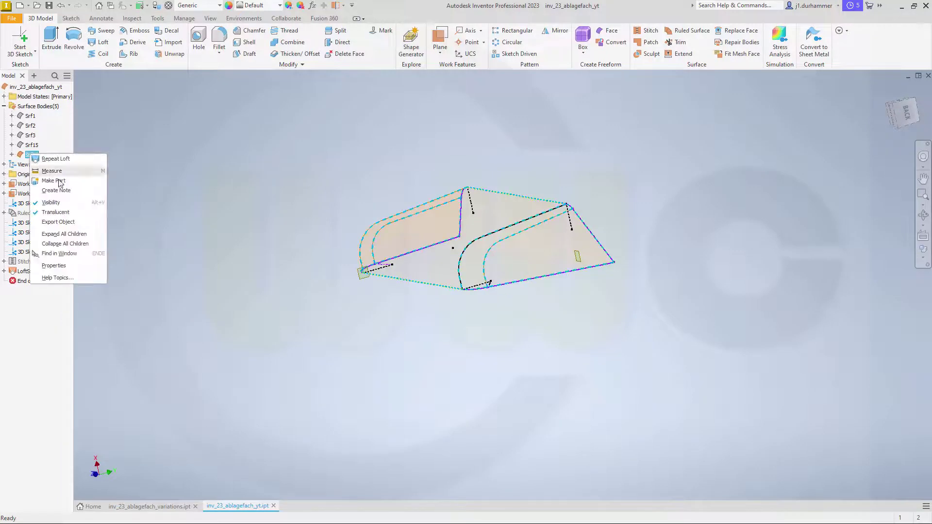
{"action": "left_click", "coordinate": [55, 212]}
{"action": "middle_click_drag", "start_coordinate": [248, 281], "coordinate": [398, 277], "text": "shift"}
{"action": "scroll", "coordinate": [175, 249], "scroll_direction": "up", "scroll_amount": 3}
{"action": "middle_click_drag", "start_coordinate": [181, 224], "coordinate": [264, 266]}
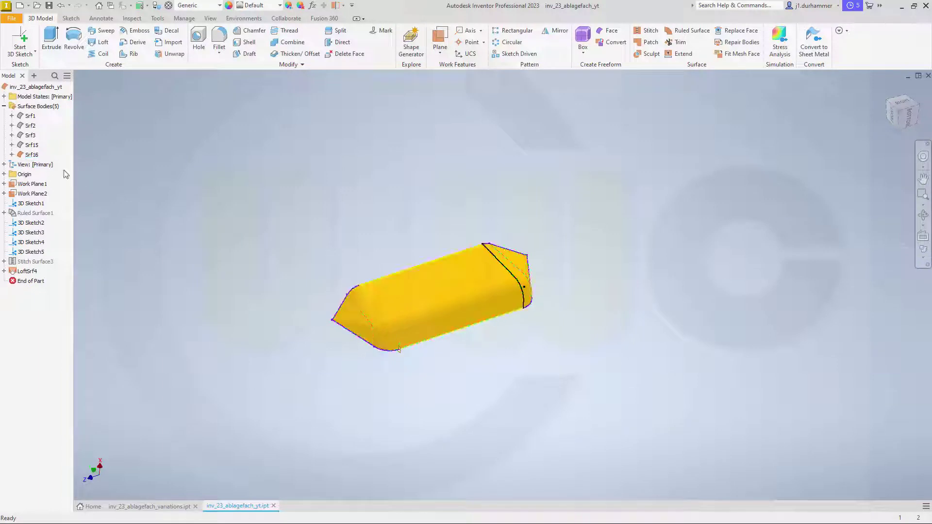
{"action": "left_click", "coordinate": [31, 155]}
Move surface body Srf16 with X offset 0 and Y offset -500 mm.
{"action": "left_click", "coordinate": [301, 63]}
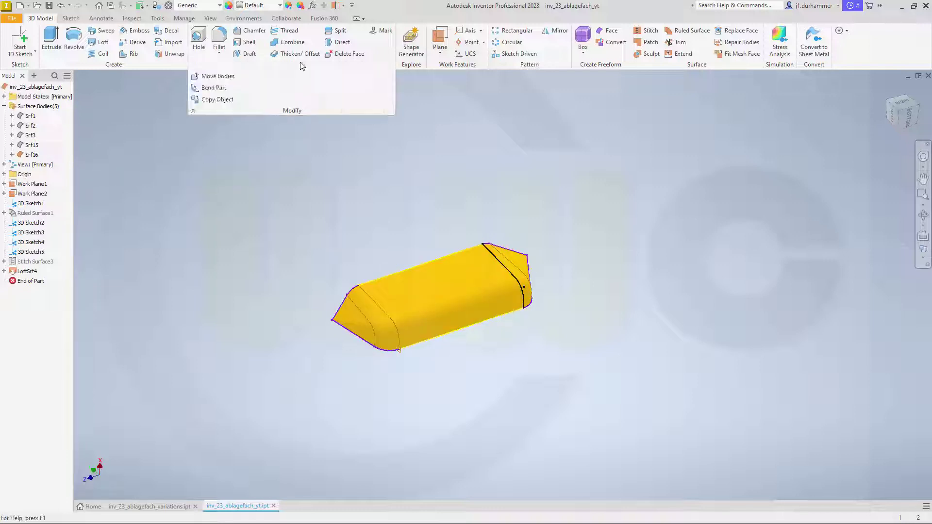
{"action": "left_click", "coordinate": [217, 76]}
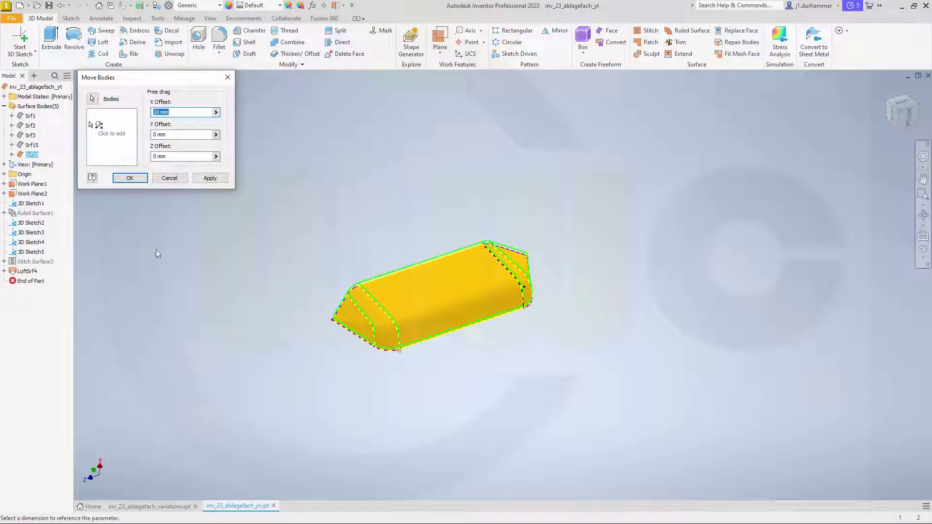
{"action": "left_click", "coordinate": [103, 113]}
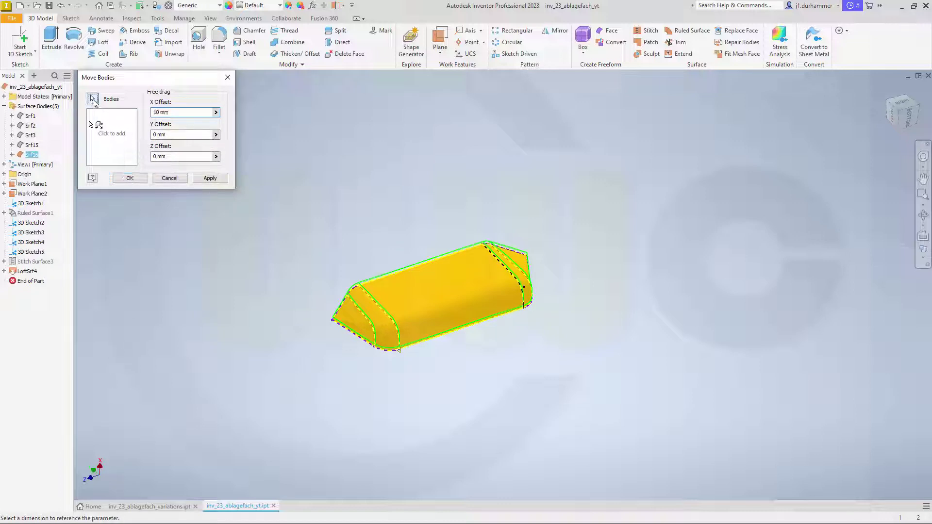
{"action": "left_click", "coordinate": [31, 155]}
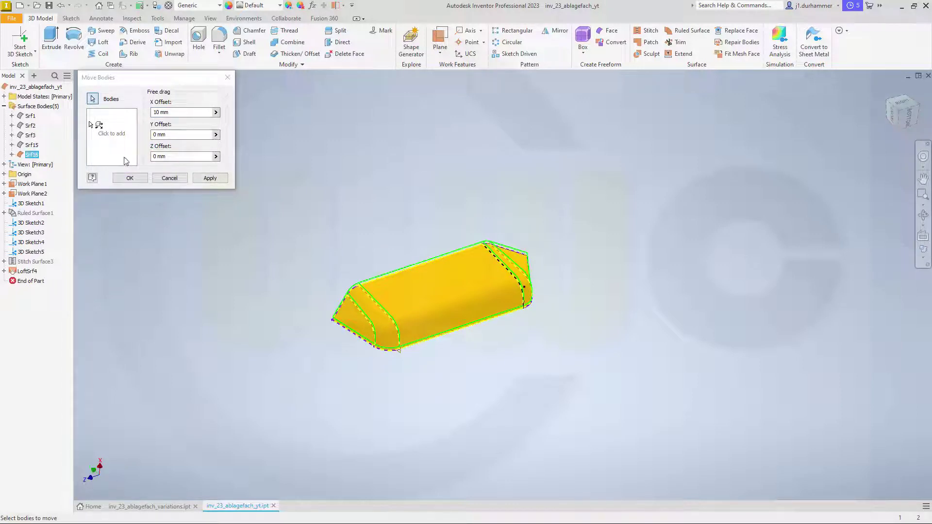
{"action": "left_click", "coordinate": [175, 112]}
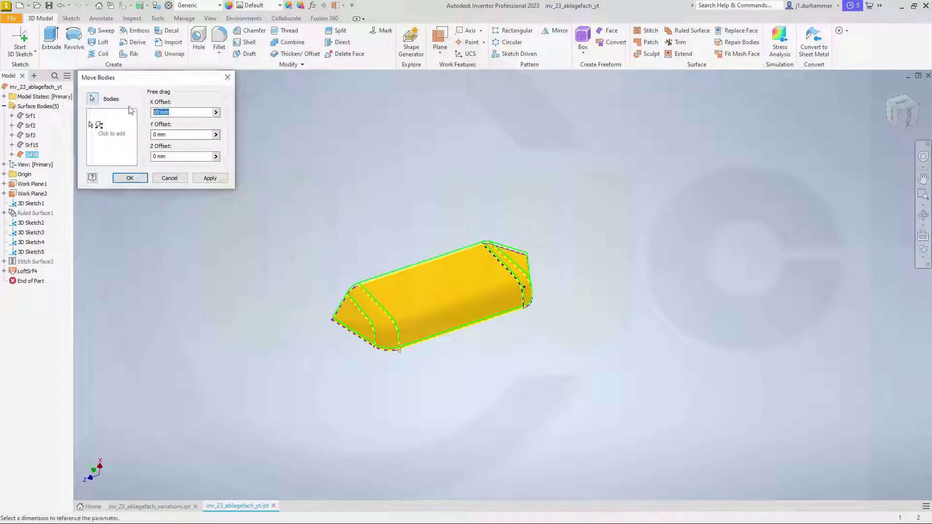
{"action": "type", "text": "0"}
{"action": "key", "text": "Tab"}
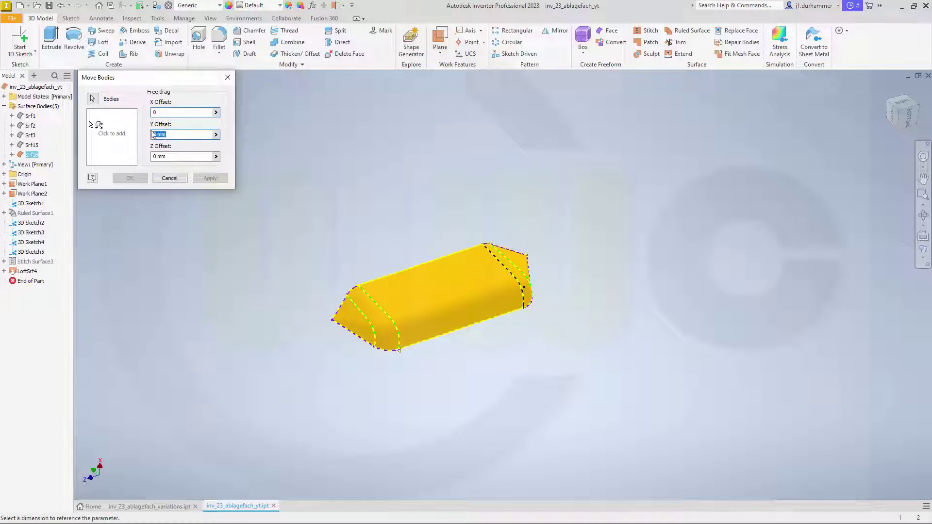
{"action": "type", "text": "500"}
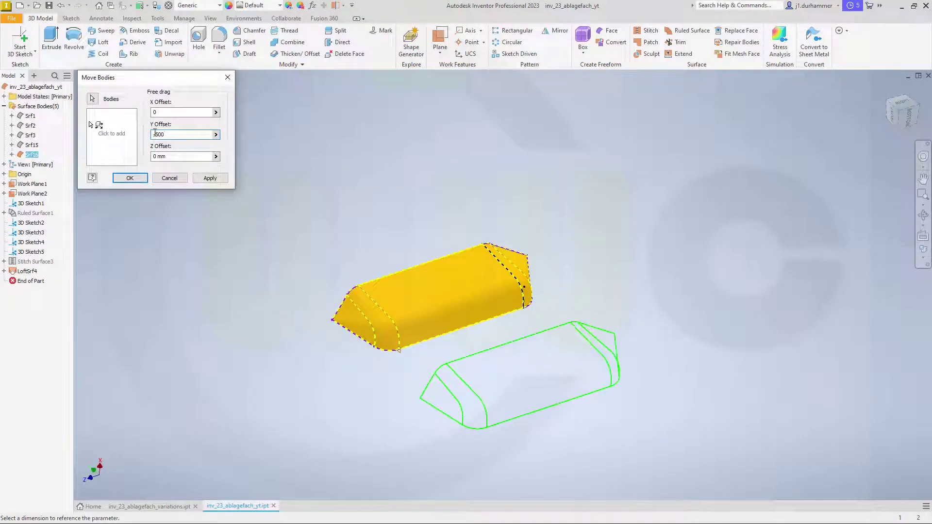
{"action": "left_click", "coordinate": [137, 177]}
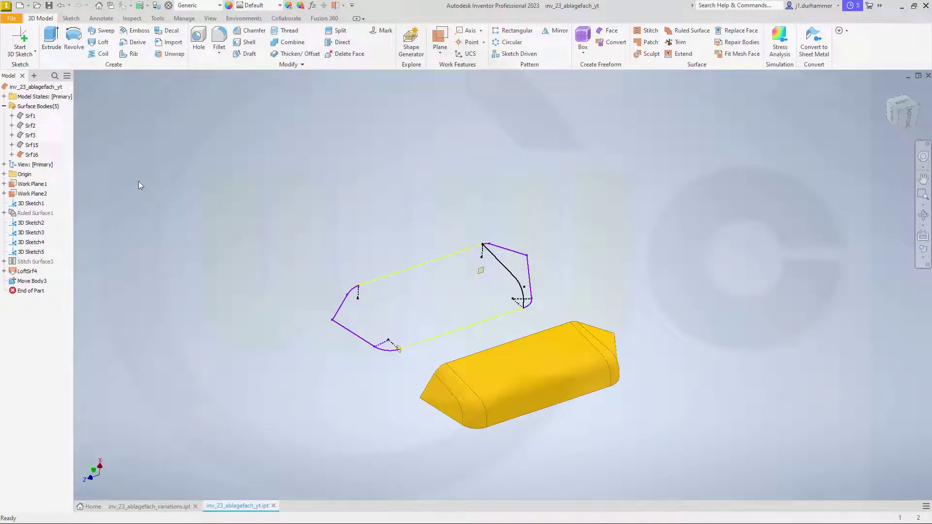
Make Srf15 visible and move it with X offset 0 and Y offset 500 mm.
{"action": "right_click", "coordinate": [30, 146]}
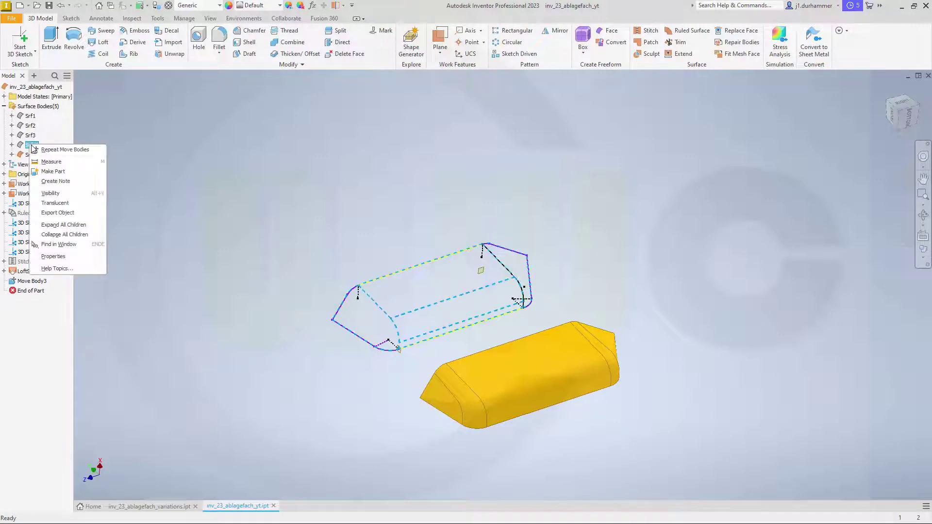
{"action": "left_click", "coordinate": [55, 193]}
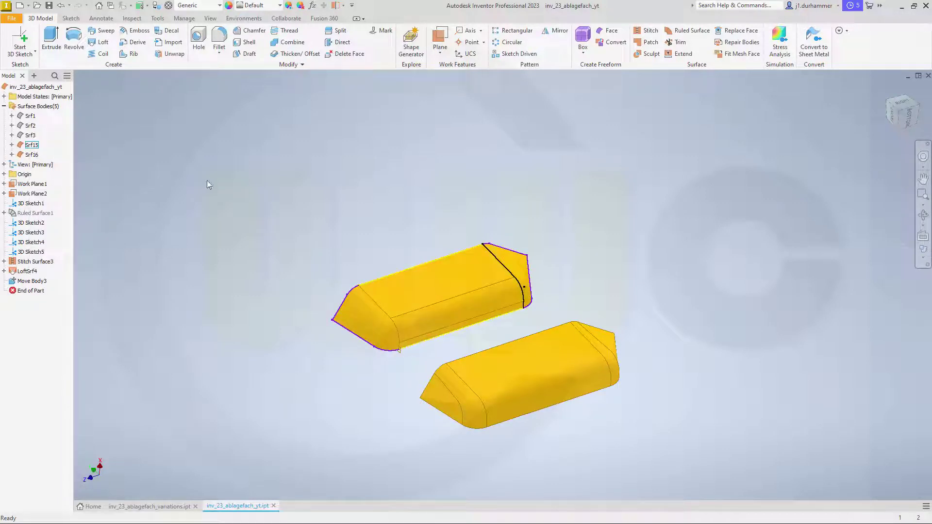
{"action": "left_click", "coordinate": [302, 65]}
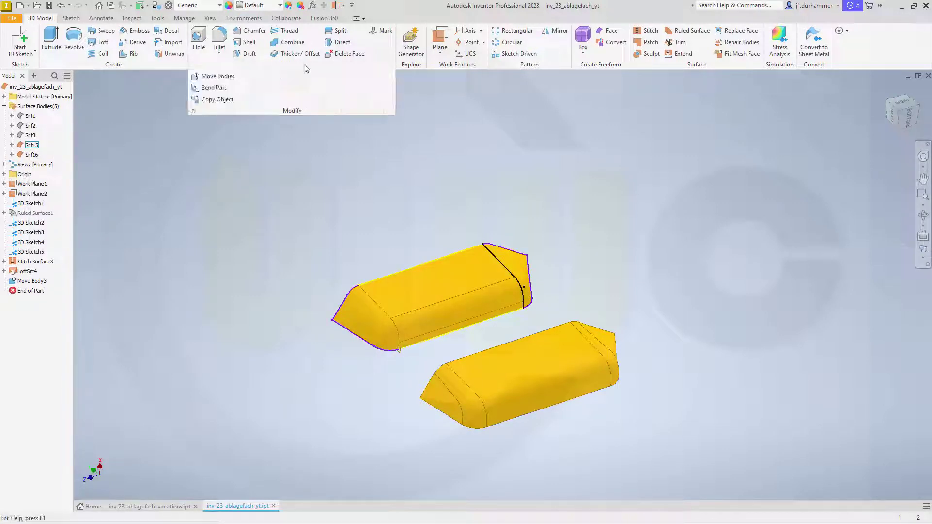
{"action": "left_click", "coordinate": [217, 77]}
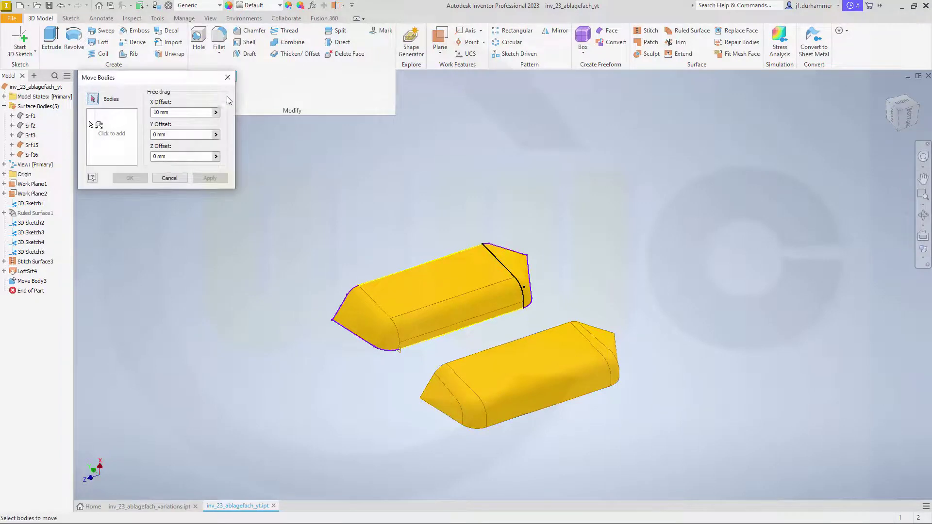
{"action": "left_click", "coordinate": [175, 112]}
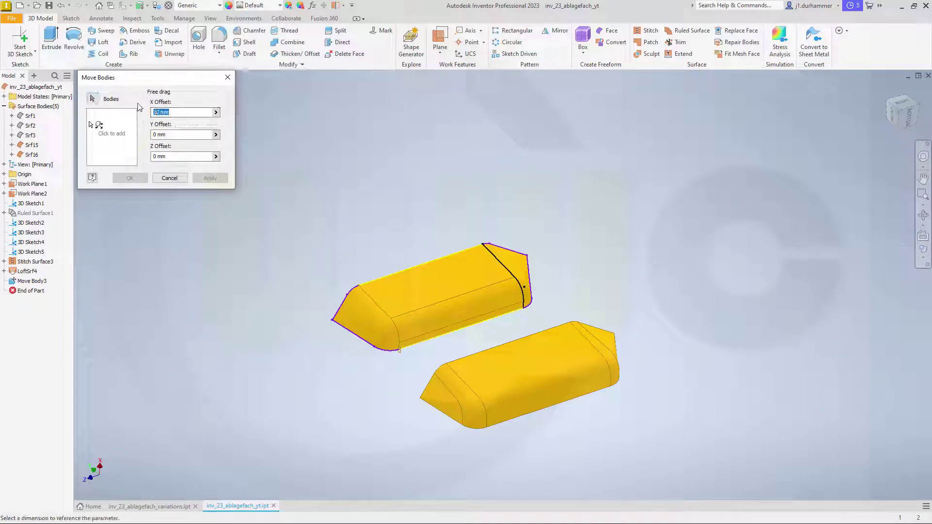
{"action": "type", "text": "0"}
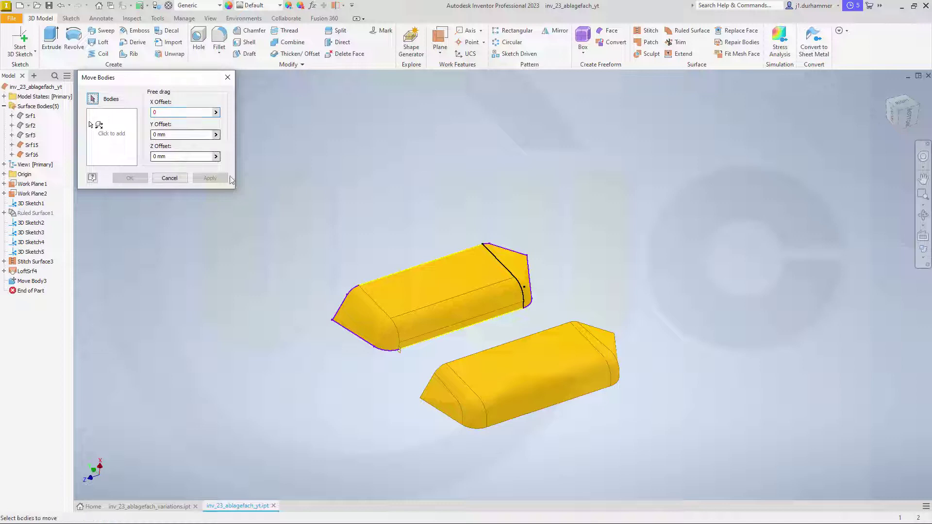
{"action": "left_click", "coordinate": [394, 290]}
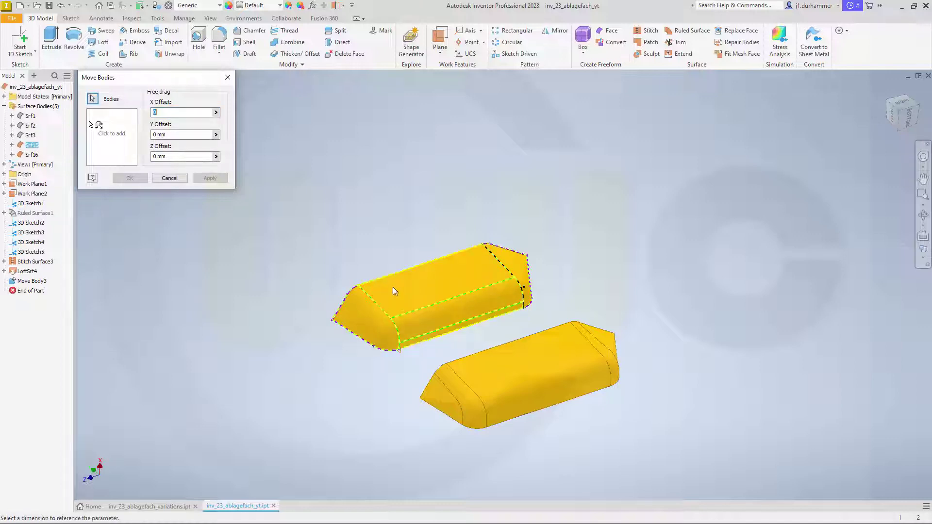
{"action": "left_click", "coordinate": [185, 135]}
{"action": "type", "text": "500"}
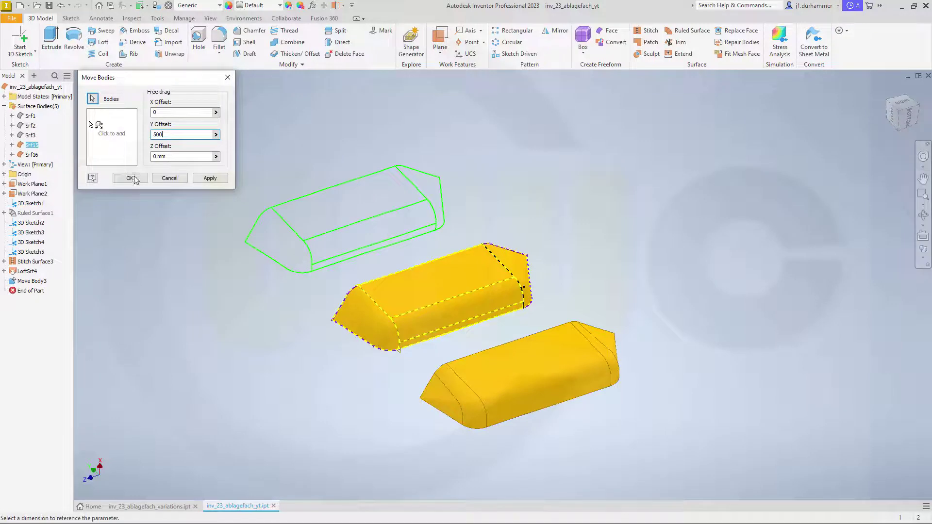
{"action": "left_click", "coordinate": [130, 178]}
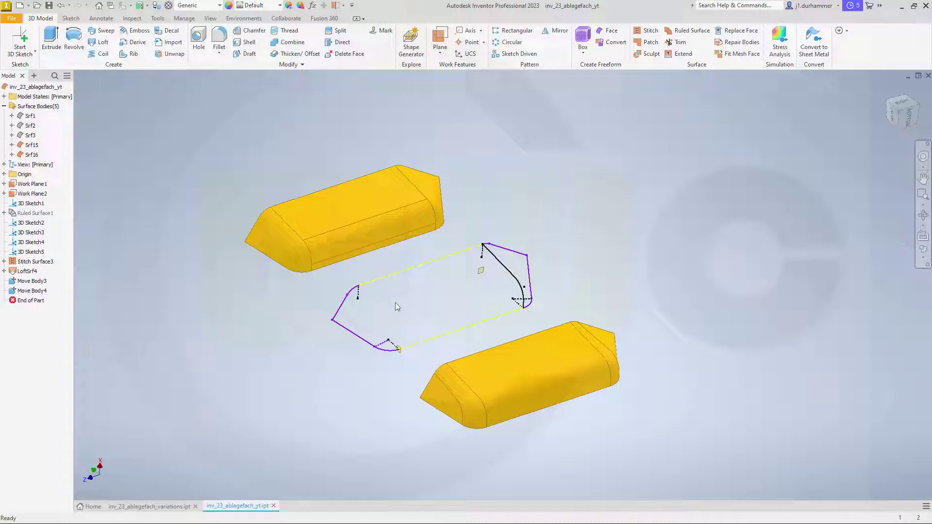
Expand LoftSrf4 in the browser and turn off Sketch2's visibility, then zoom in.
{"action": "left_click", "coordinate": [4, 271]}
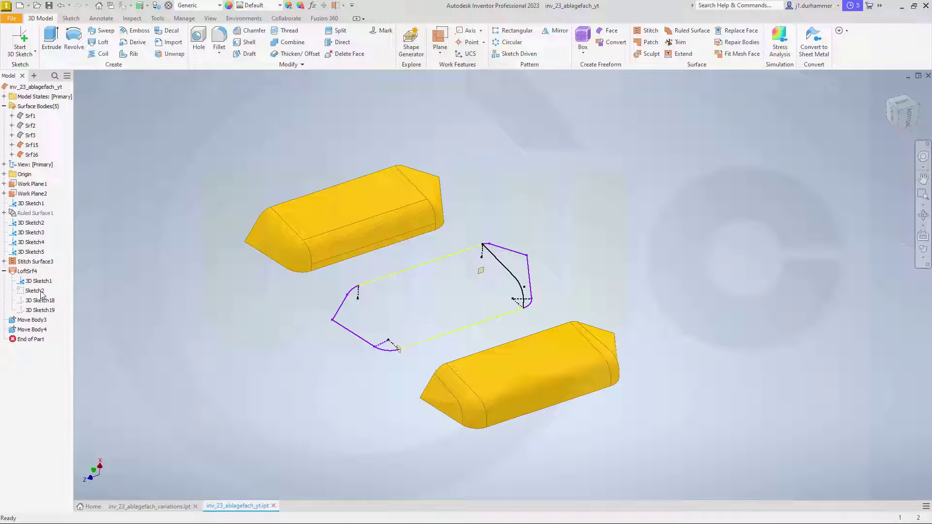
{"action": "right_click", "coordinate": [39, 293]}
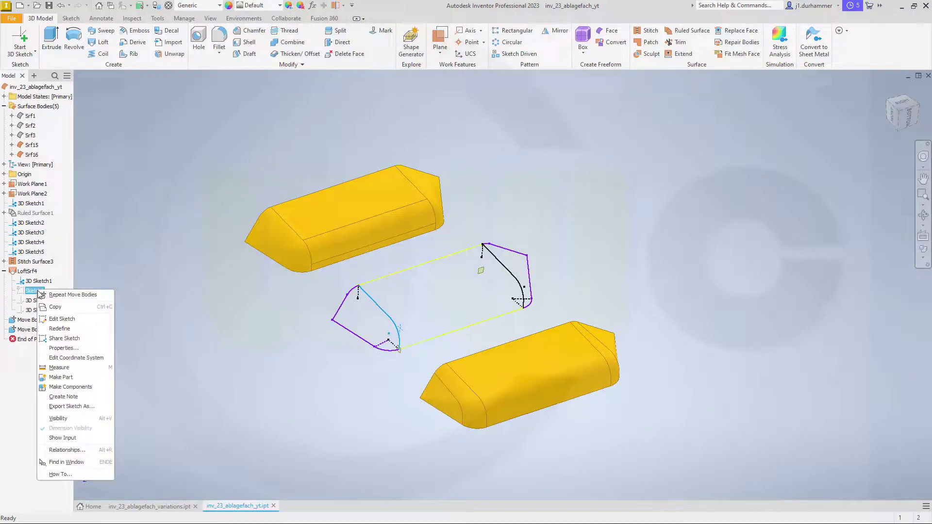
{"action": "left_click", "coordinate": [58, 418]}
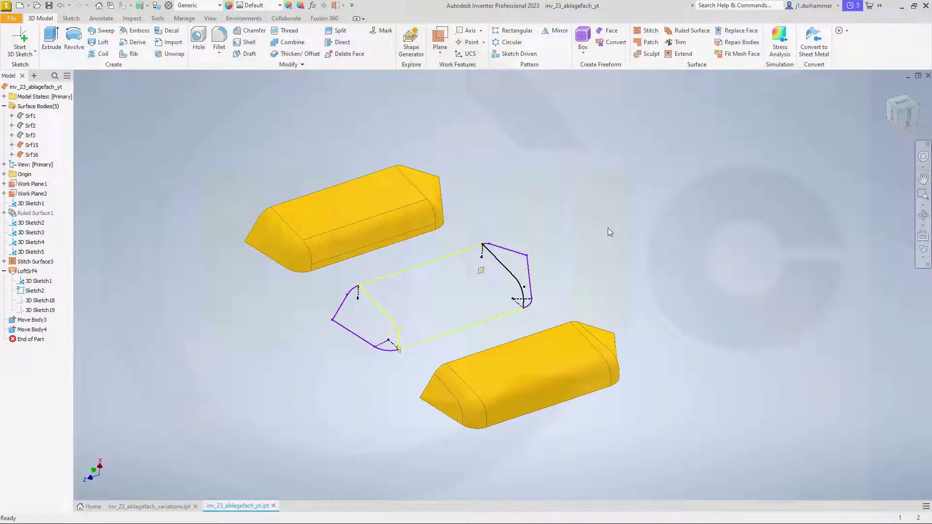
{"action": "scroll", "coordinate": [679, 250], "scroll_direction": "up", "scroll_amount": 3}
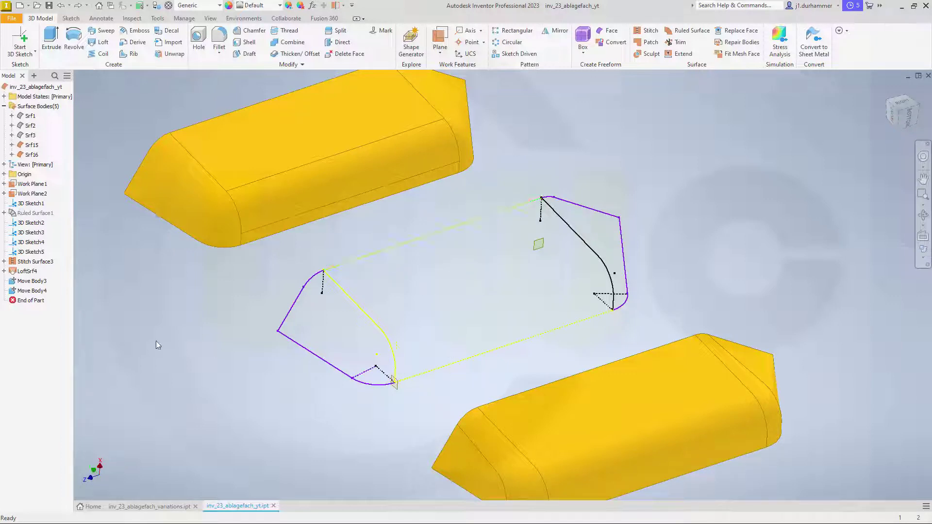
Create 3D Sketch20 holding the included top long edge.
{"action": "left_click", "coordinate": [22, 52]}
{"action": "left_click", "coordinate": [38, 71]}
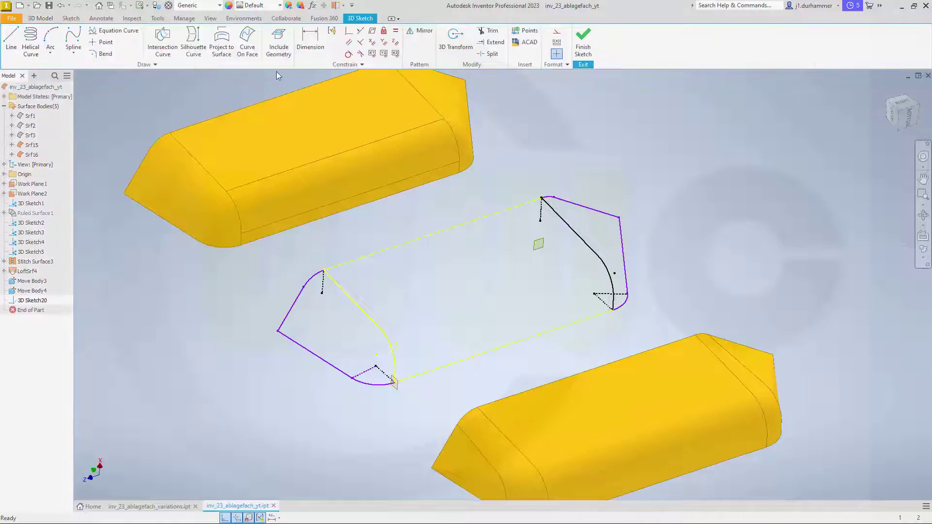
{"action": "left_click", "coordinate": [275, 43]}
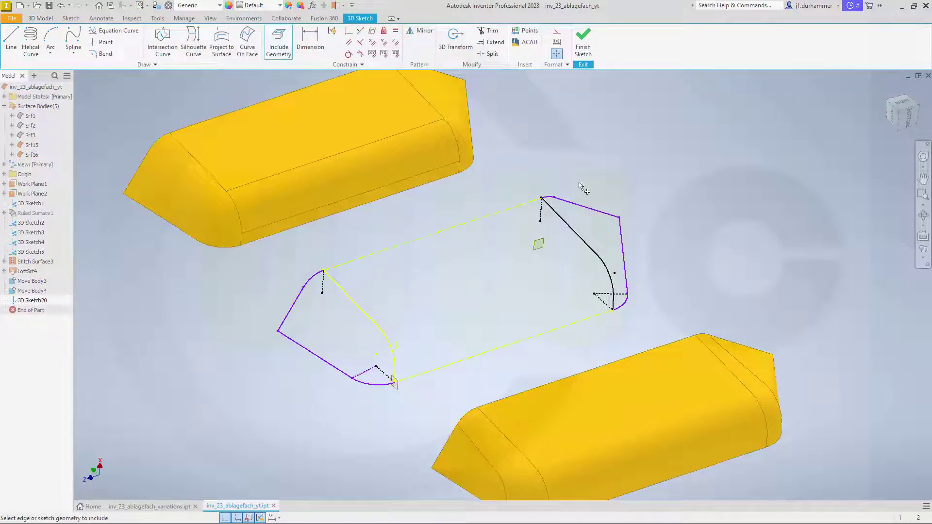
{"action": "right_click", "coordinate": [627, 169]}
{"action": "left_click", "coordinate": [665, 170]}
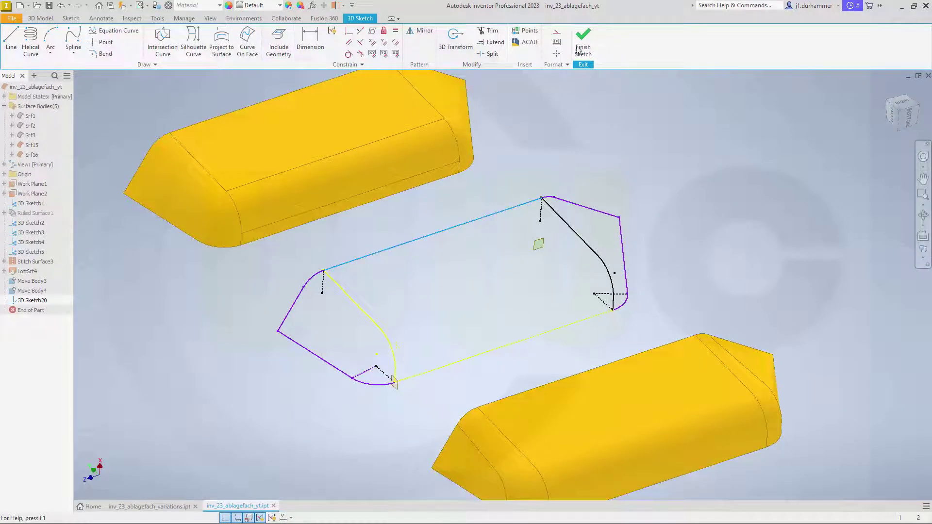
{"action": "left_click", "coordinate": [583, 41]}
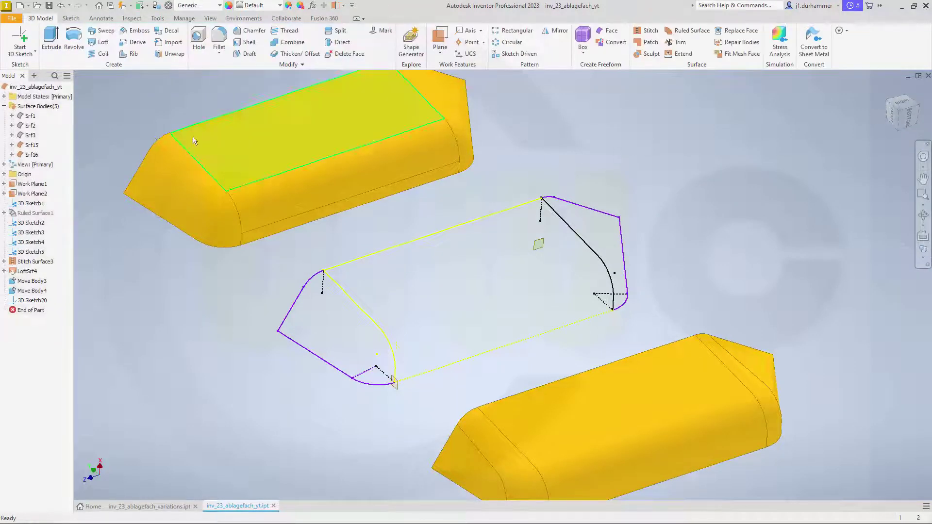
Create 3D Sketch21 holding the included bottom long edge, toggled to construction.
{"action": "left_click", "coordinate": [35, 50]}
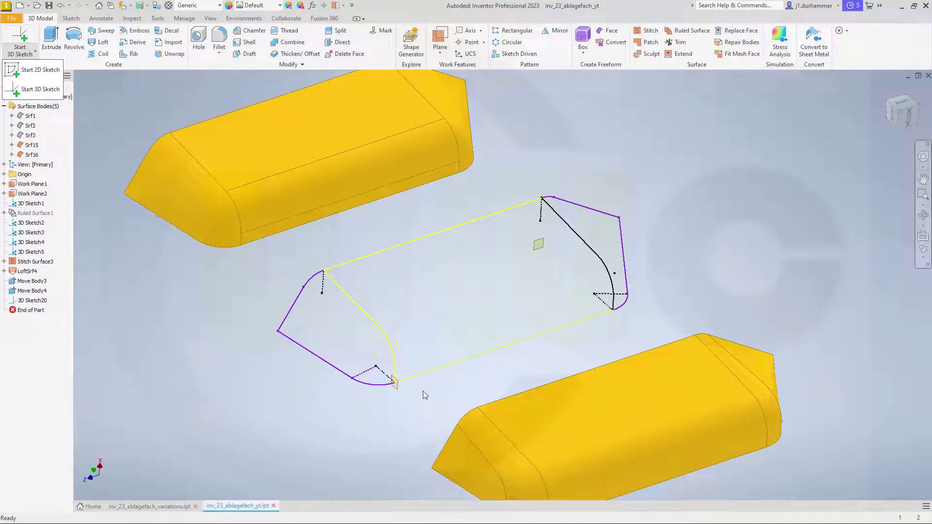
{"action": "left_click", "coordinate": [40, 89]}
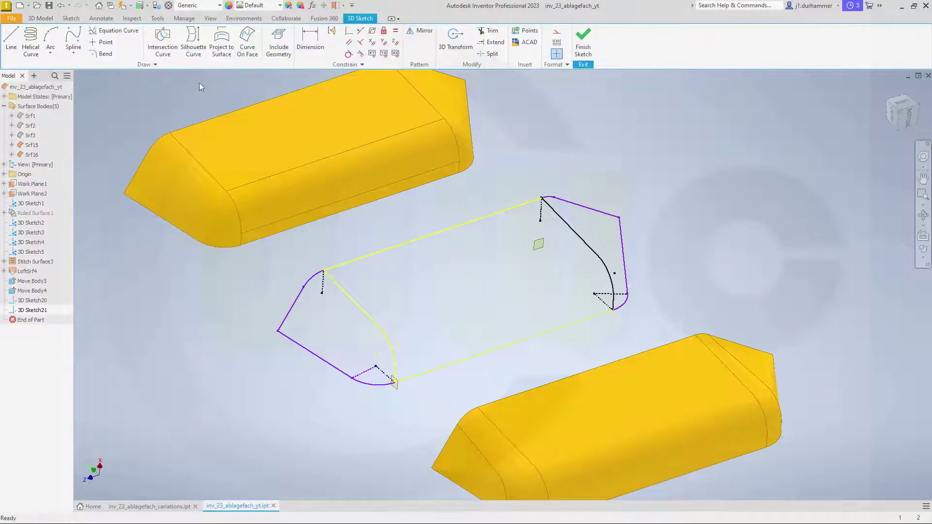
{"action": "left_click", "coordinate": [278, 42]}
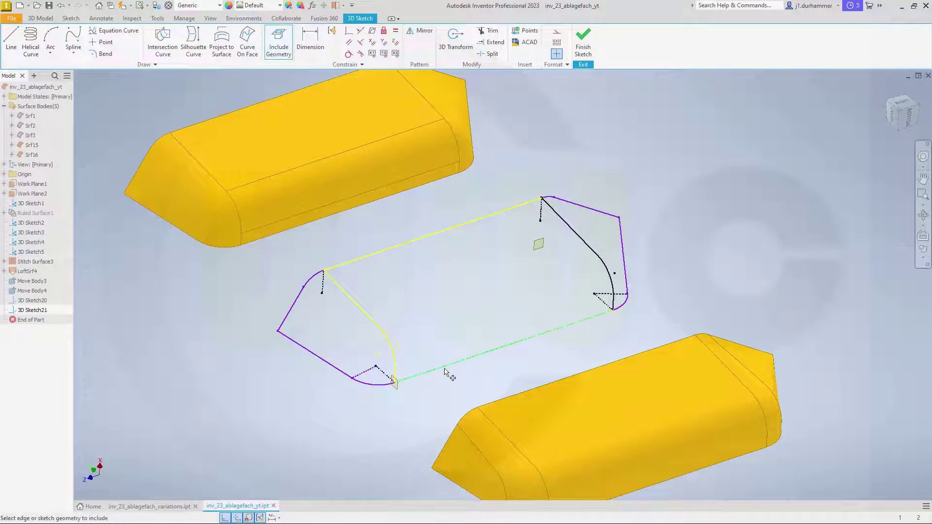
{"action": "left_click", "coordinate": [444, 369]}
{"action": "right_click", "coordinate": [733, 254]}
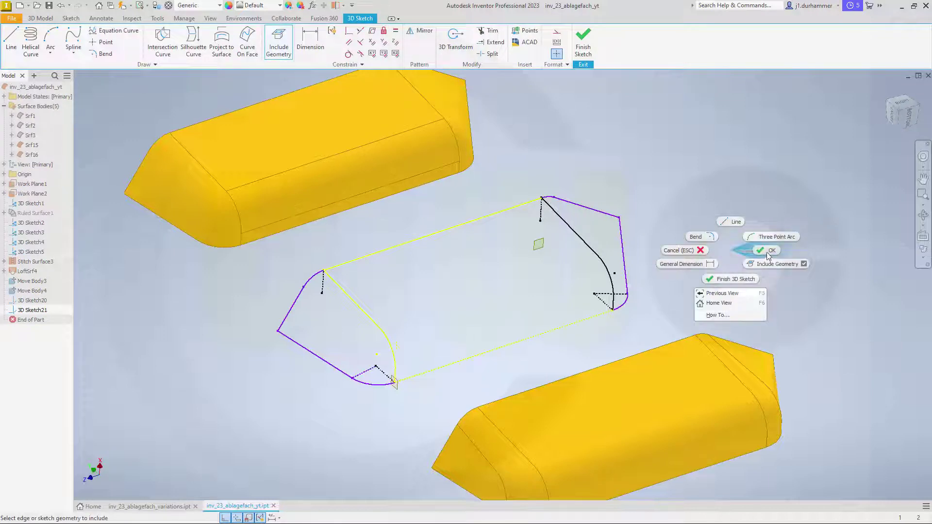
{"action": "left_click", "coordinate": [768, 250]}
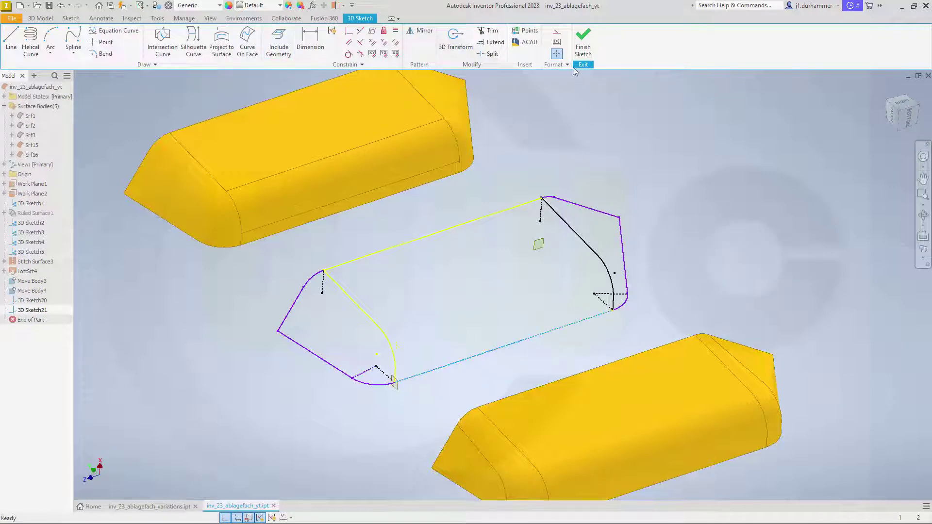
{"action": "left_click", "coordinate": [556, 33]}
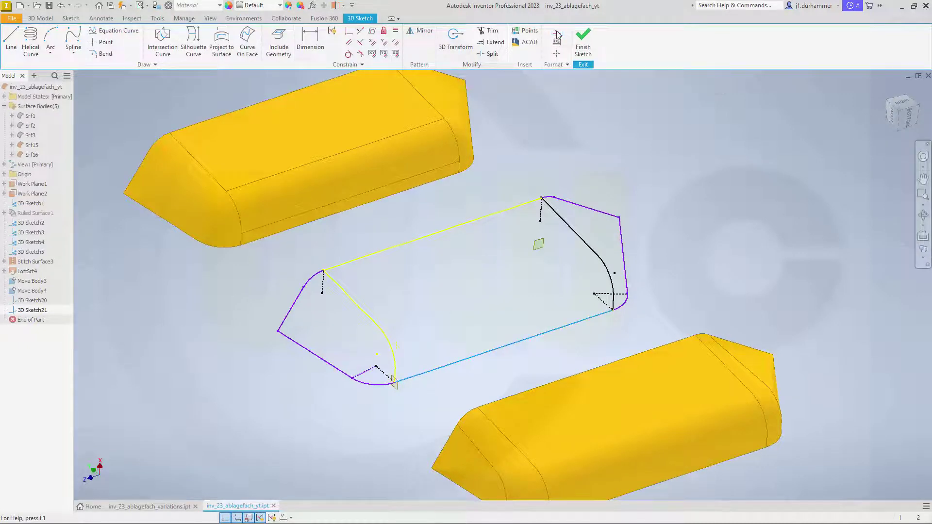
{"action": "left_click", "coordinate": [577, 48]}
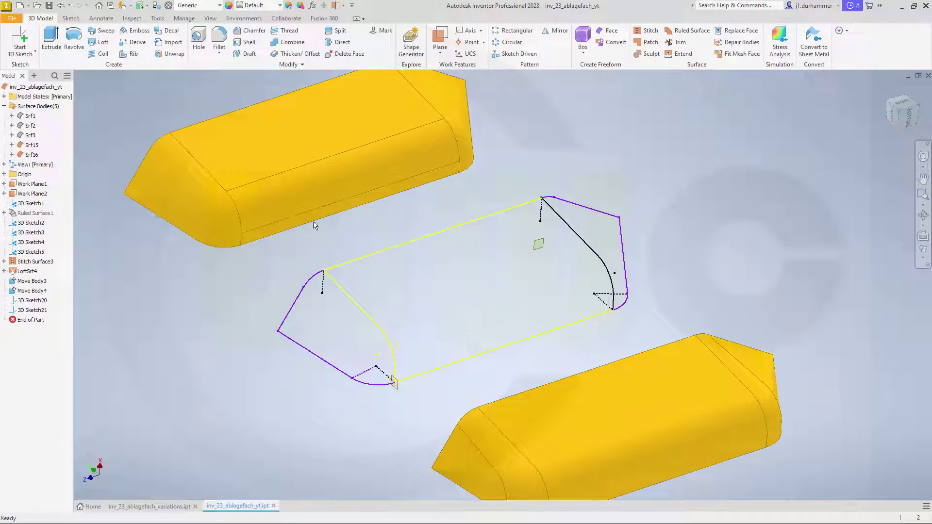
Set up a loft with 3D Sketch21 and 3D Sketch20 as sections and 3D Sketch1 and Sketch2 as rails.
{"action": "left_click", "coordinate": [98, 43]}
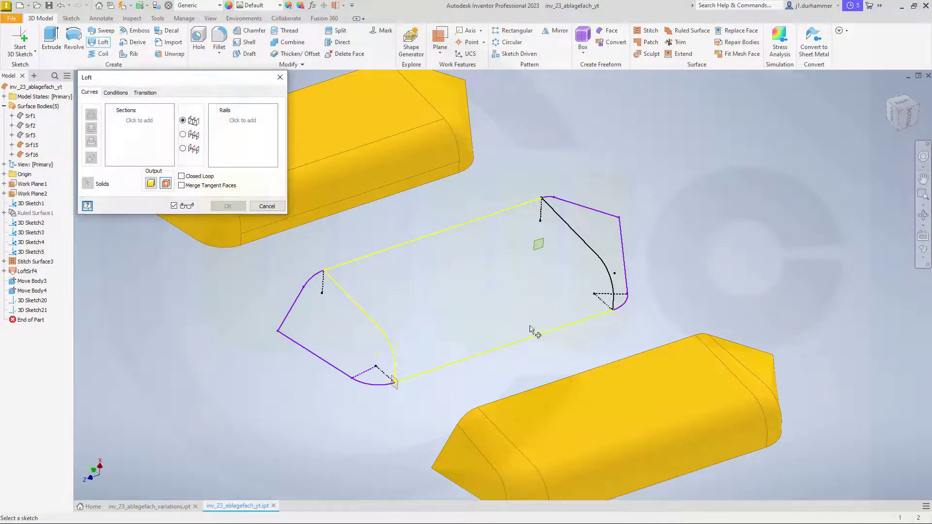
{"action": "left_click", "coordinate": [494, 350]}
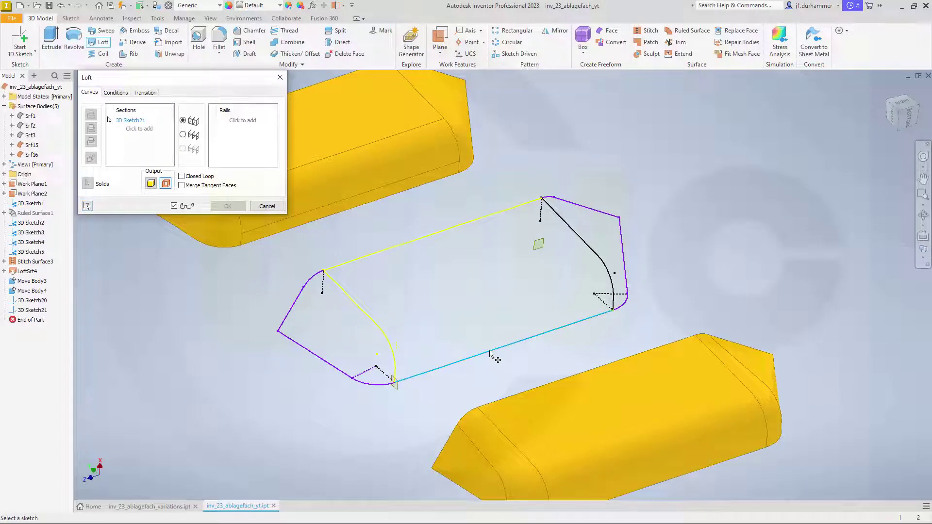
{"action": "left_click", "coordinate": [417, 240]}
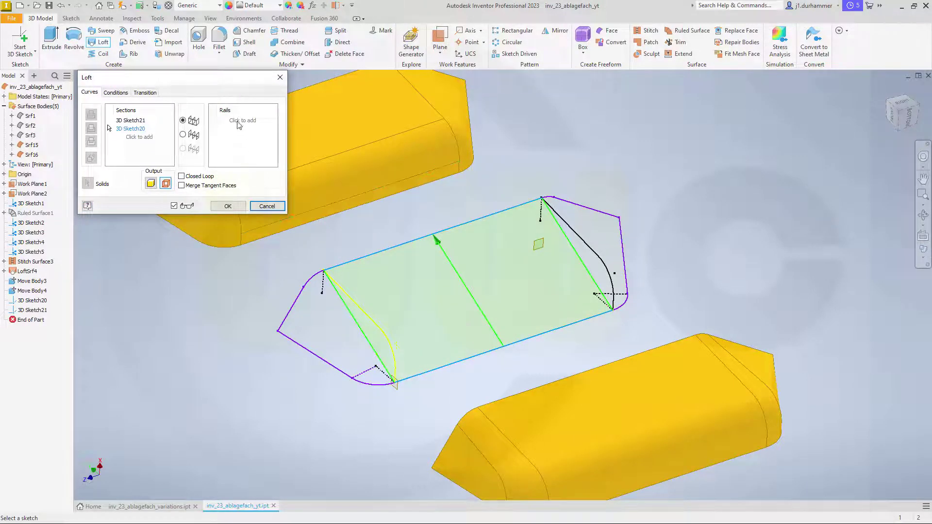
{"action": "left_click", "coordinate": [239, 122]}
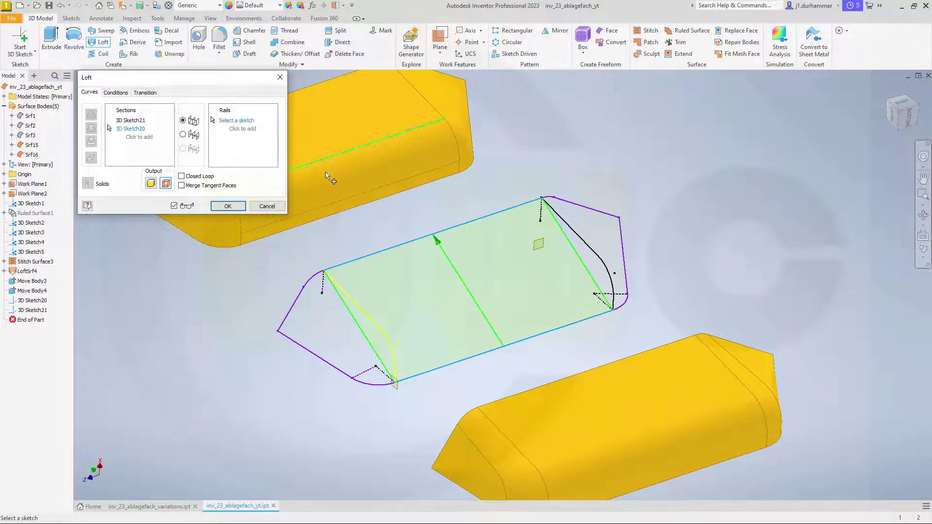
{"action": "left_click", "coordinate": [585, 242]}
{"action": "left_click", "coordinate": [243, 129]}
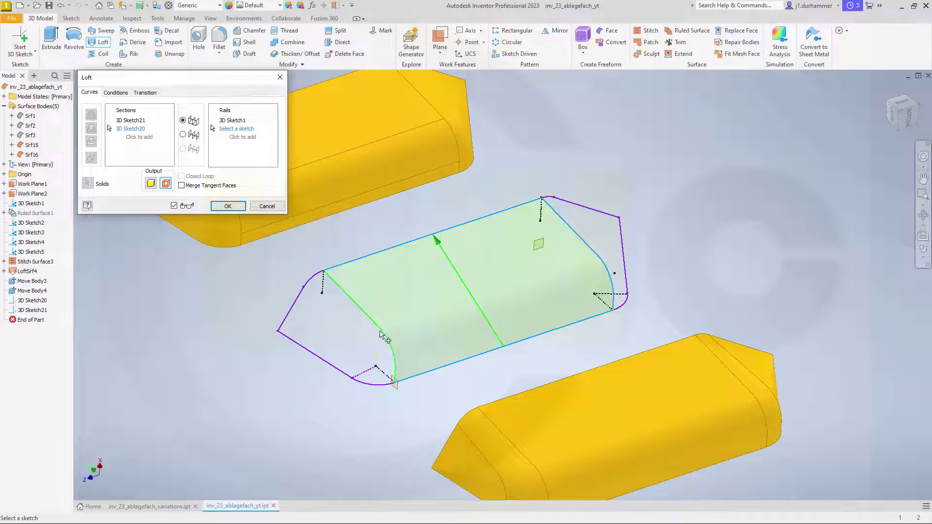
{"action": "left_click", "coordinate": [235, 130]}
{"action": "left_click", "coordinate": [376, 327]}
Create the loft surface and turn off Translucent on Srf17.
{"action": "left_click", "coordinate": [225, 205]}
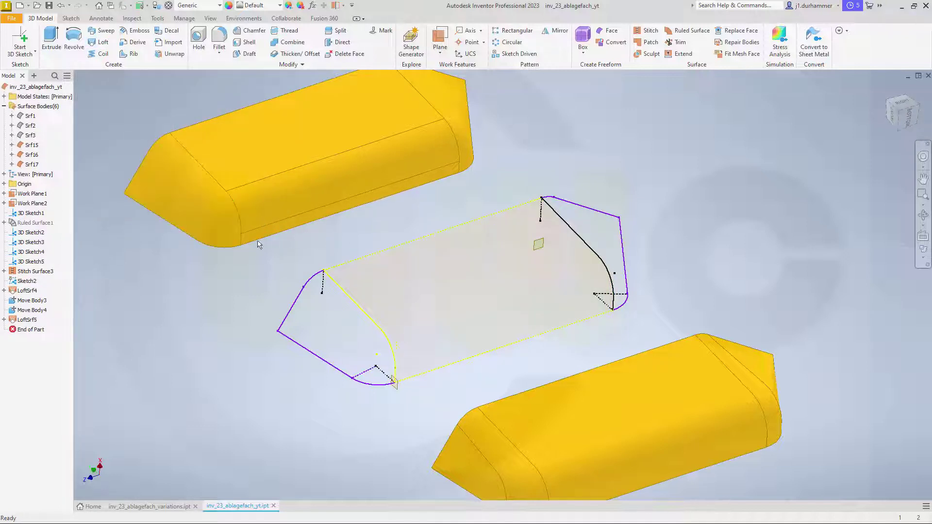
{"action": "right_click", "coordinate": [31, 164]}
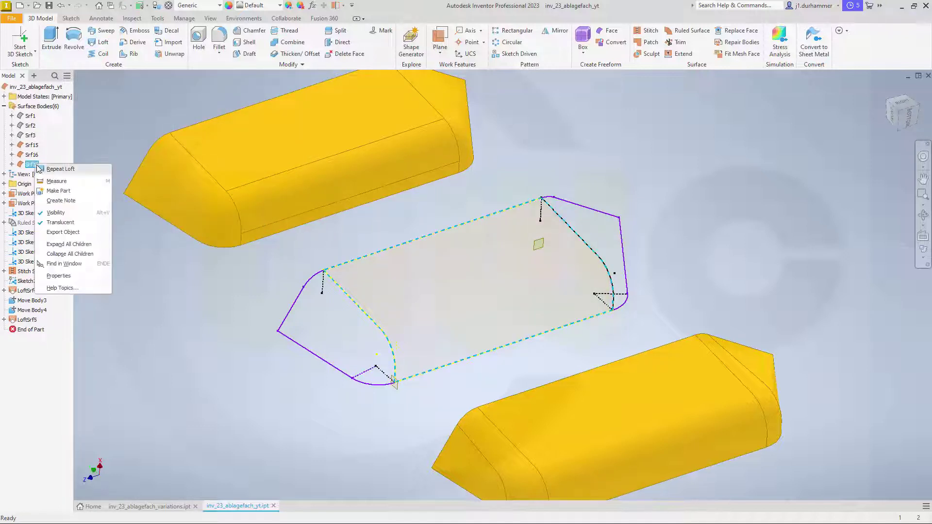
{"action": "left_click", "coordinate": [54, 217]}
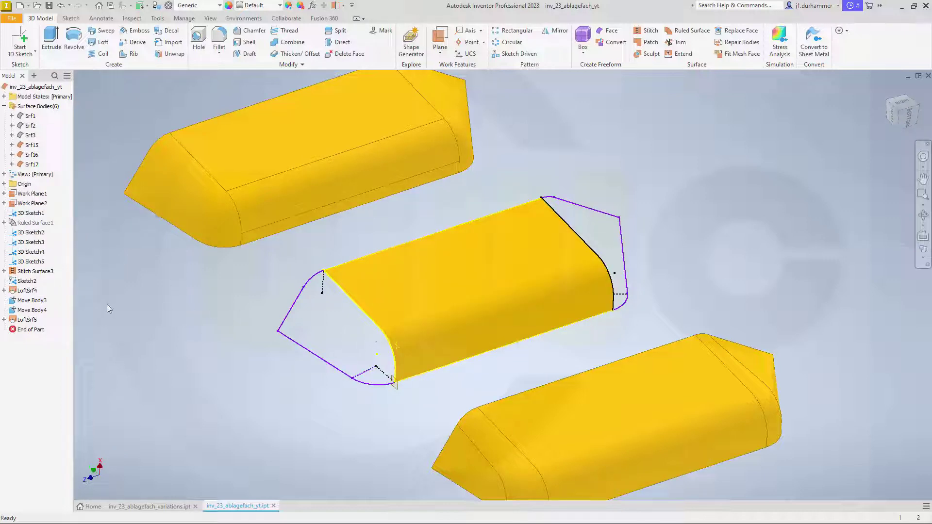
Hide the Sketch2 and 3D Sketch1 rail sketches.
{"action": "left_click", "coordinate": [4, 320]}
{"action": "right_click", "coordinate": [38, 338]}
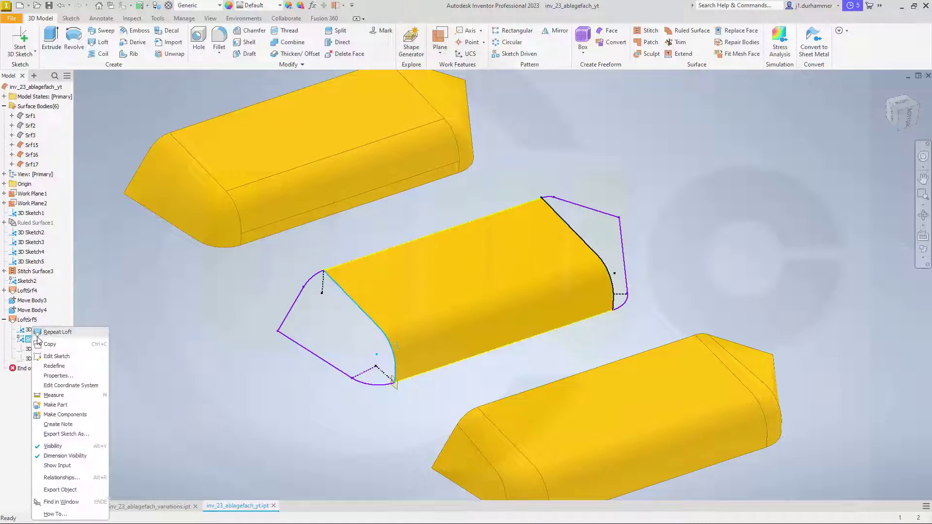
{"action": "left_click", "coordinate": [69, 445]}
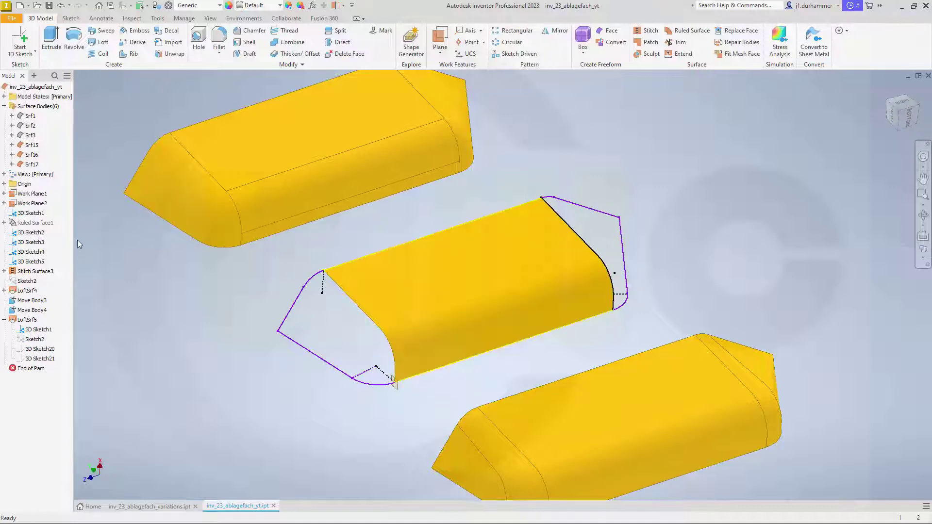
{"action": "left_click", "coordinate": [33, 214]}
{"action": "right_click", "coordinate": [33, 216]}
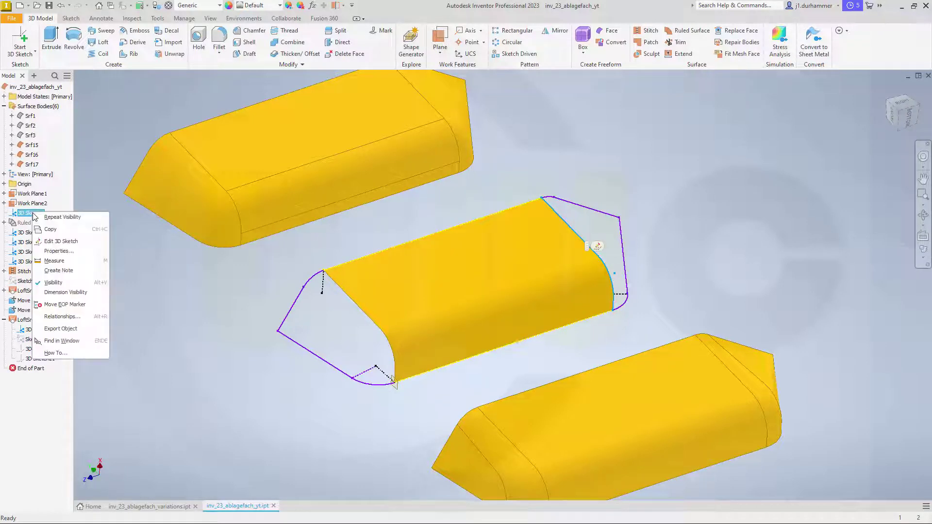
{"action": "left_click", "coordinate": [53, 283]}
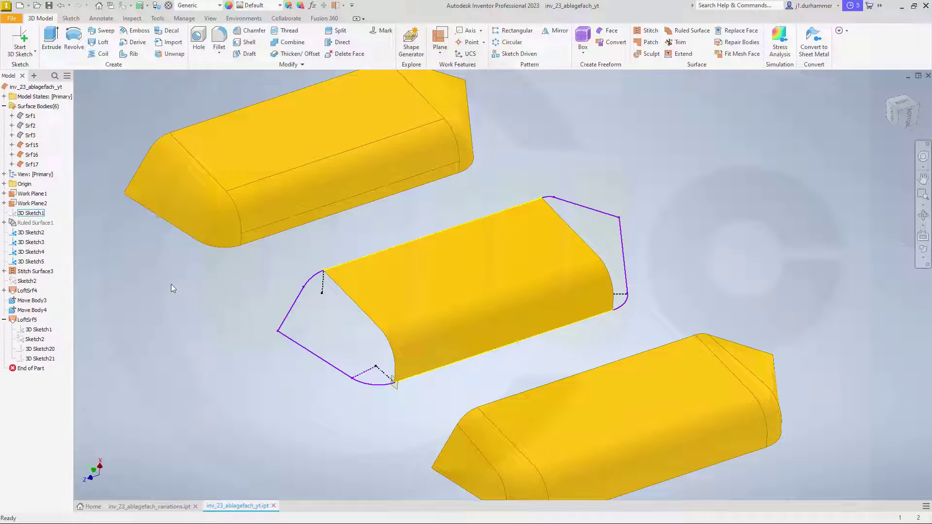
Loft the left end cap between 3D Sketch5 and 3D Sketch4 along the curved body edge rail.
{"action": "left_click", "coordinate": [100, 43]}
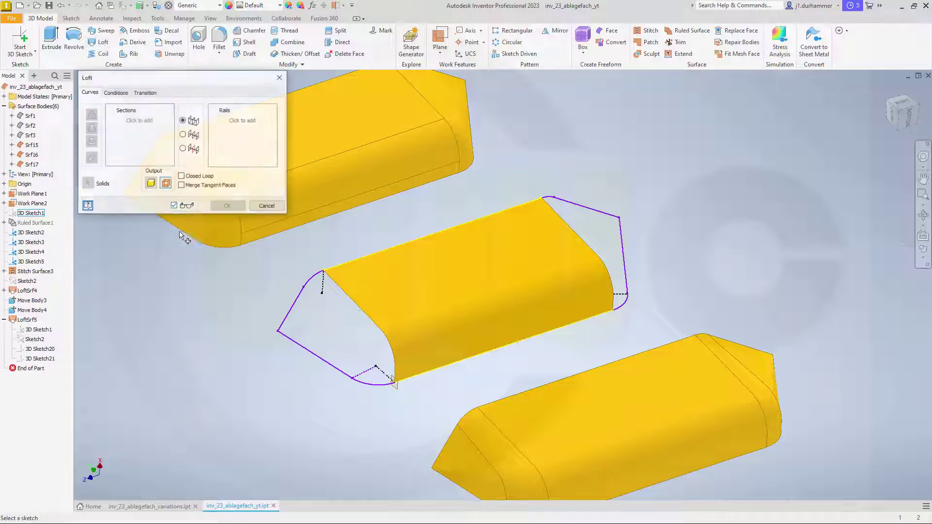
{"action": "left_click", "coordinate": [286, 319]}
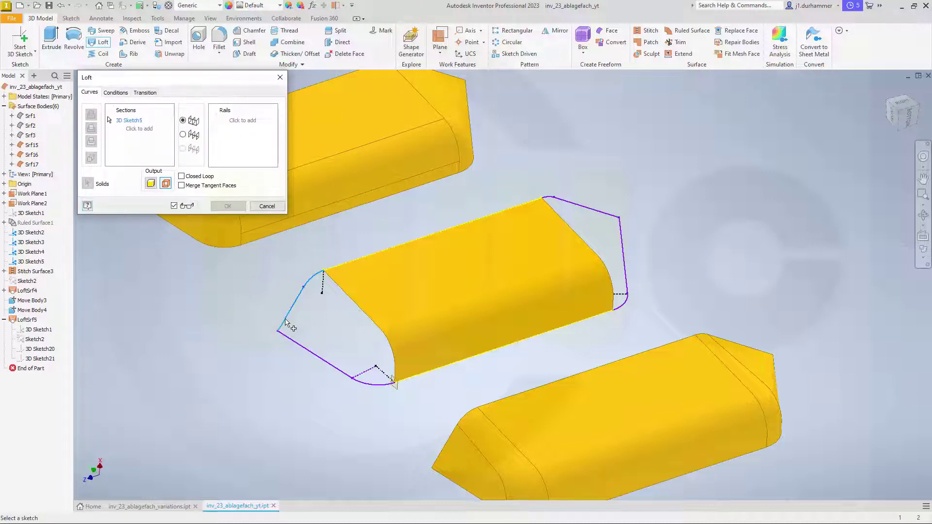
{"action": "left_click", "coordinate": [309, 351]}
{"action": "left_click", "coordinate": [238, 121]}
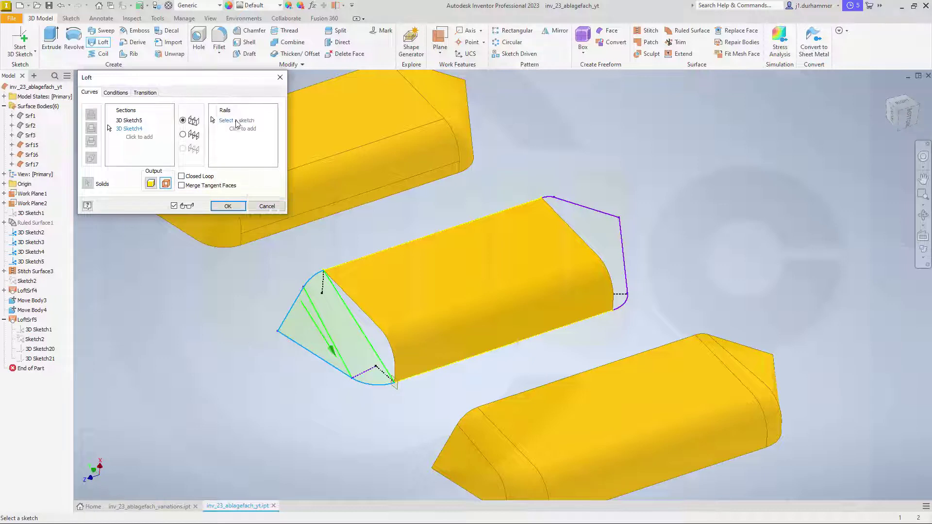
{"action": "left_click", "coordinate": [363, 316]}
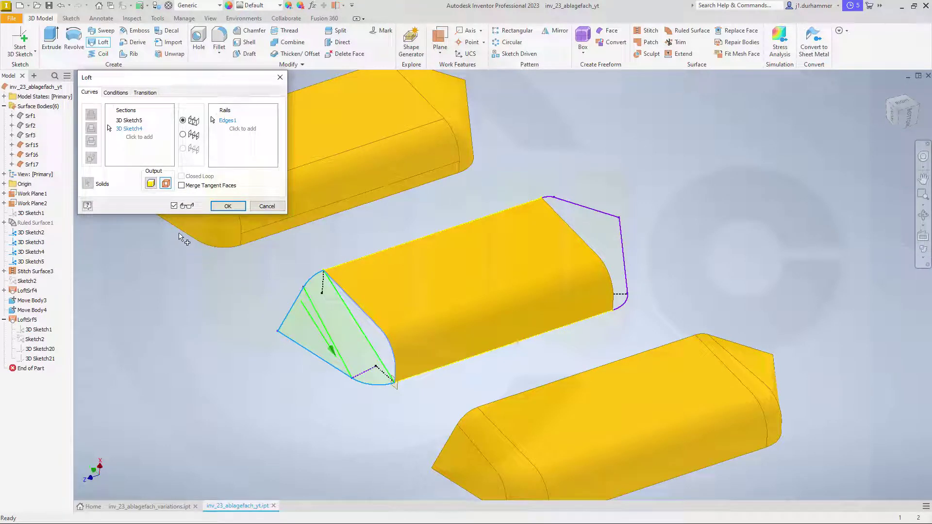
{"action": "left_click", "coordinate": [229, 205]}
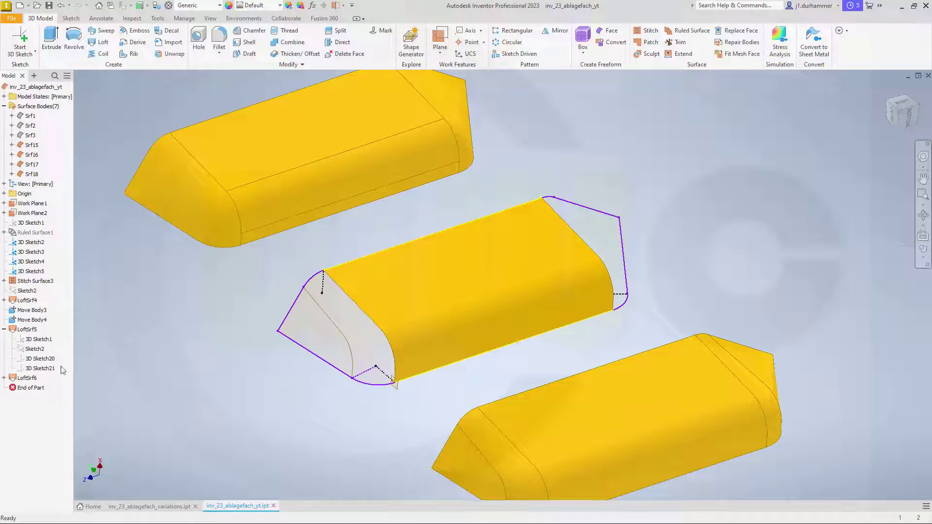
Edit LoftSrf6 so the rail uses Tangent Condition.
{"action": "double_click", "coordinate": [28, 377]}
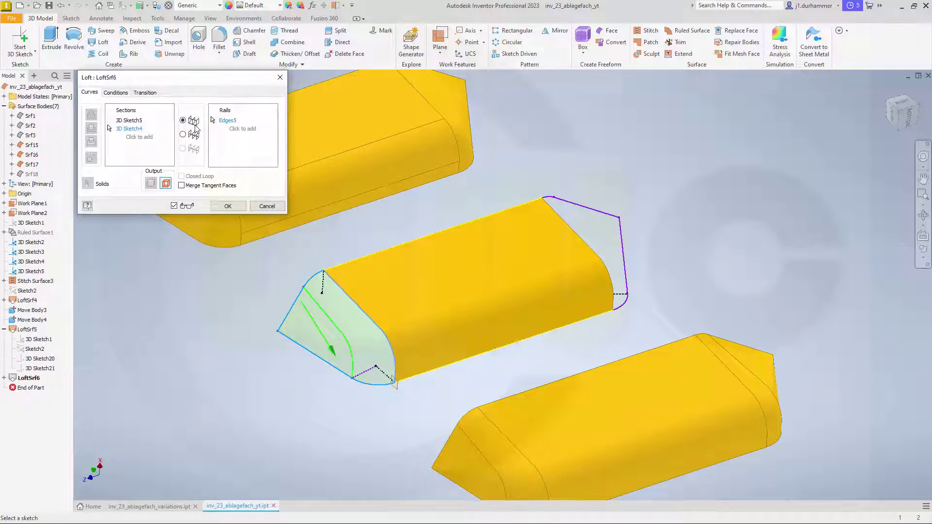
{"action": "left_click", "coordinate": [119, 93]}
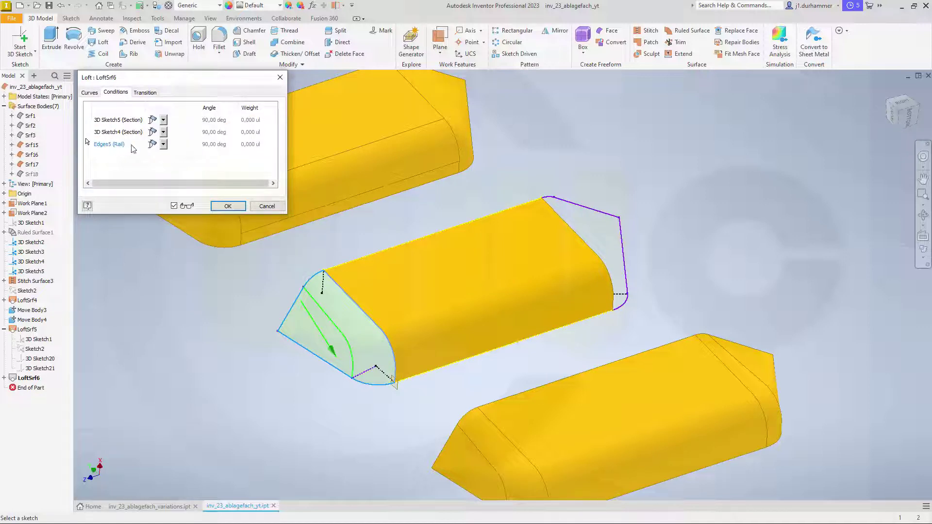
{"action": "left_click", "coordinate": [163, 145]}
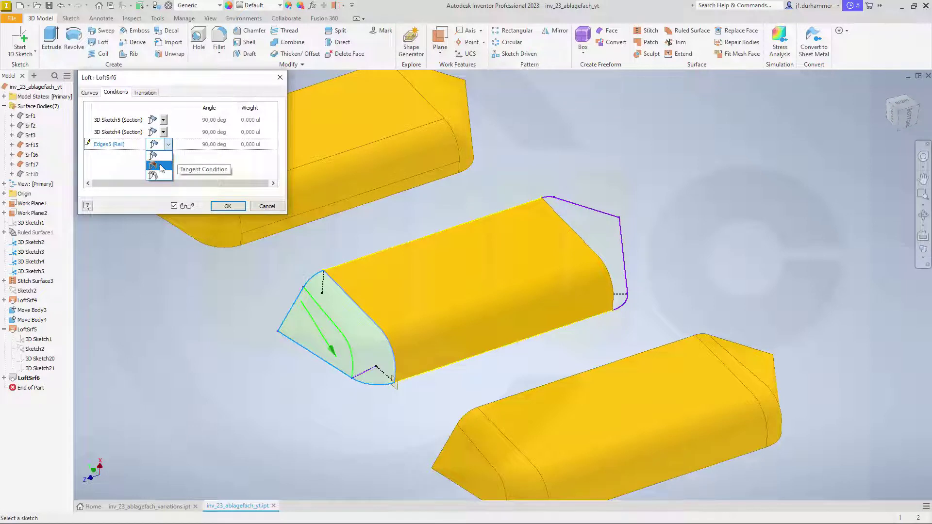
{"action": "left_click", "coordinate": [161, 168]}
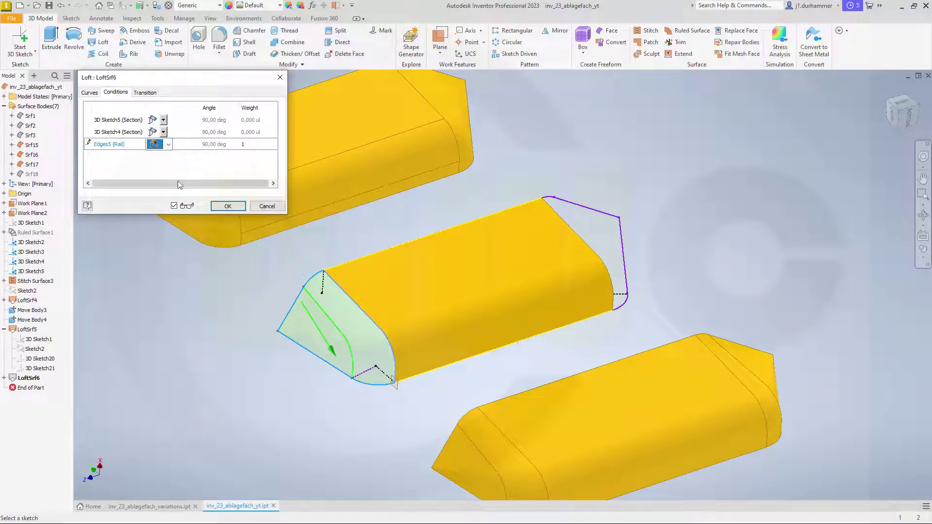
{"action": "left_click", "coordinate": [226, 206]}
{"action": "right_click", "coordinate": [31, 174]}
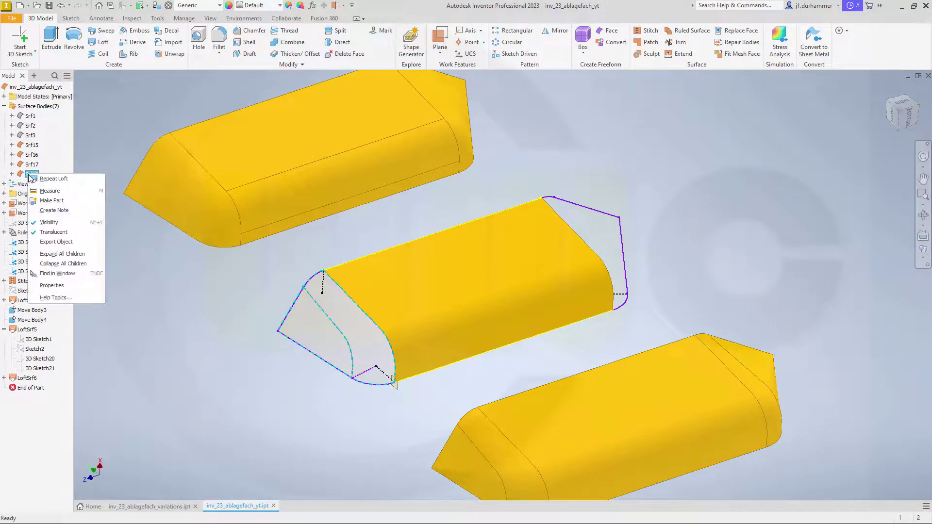
Make the Srf18 end cap opaque.
{"action": "left_click", "coordinate": [53, 232]}
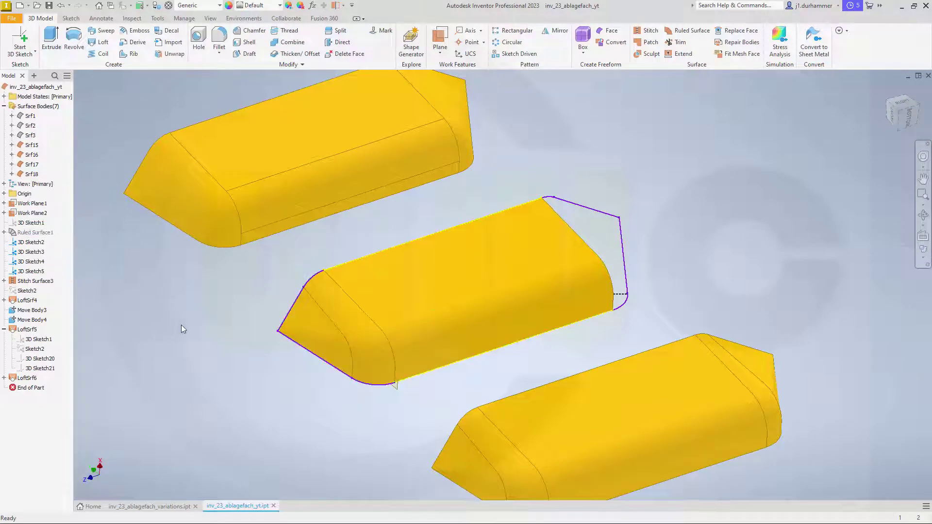
{"action": "middle_click_drag", "start_coordinate": [258, 358], "coordinate": [258, 323]}
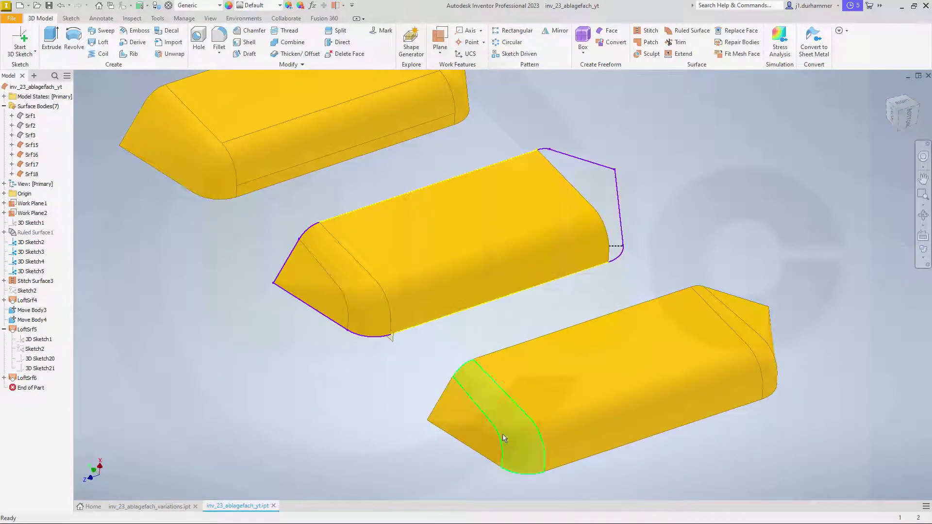
{"action": "middle_click_drag", "start_coordinate": [412, 403], "coordinate": [370, 401]}
{"action": "mouse_move", "coordinate": [473, 360]}
{"action": "middle_mouse_down", "text": "shift"}
{"action": "mouse_move", "coordinate": [443, 349]}
{"action": "mouse_move", "coordinate": [389, 374]}
{"action": "mouse_move", "coordinate": [433, 377]}
{"action": "mouse_move", "coordinate": [415, 365]}
{"action": "middle_mouse_up", "text": "shift"}
Loft the pointed right end cap between 3D Sketch3 and 3D Sketch2 along the curved edge rail.
{"action": "left_click", "coordinate": [99, 42]}
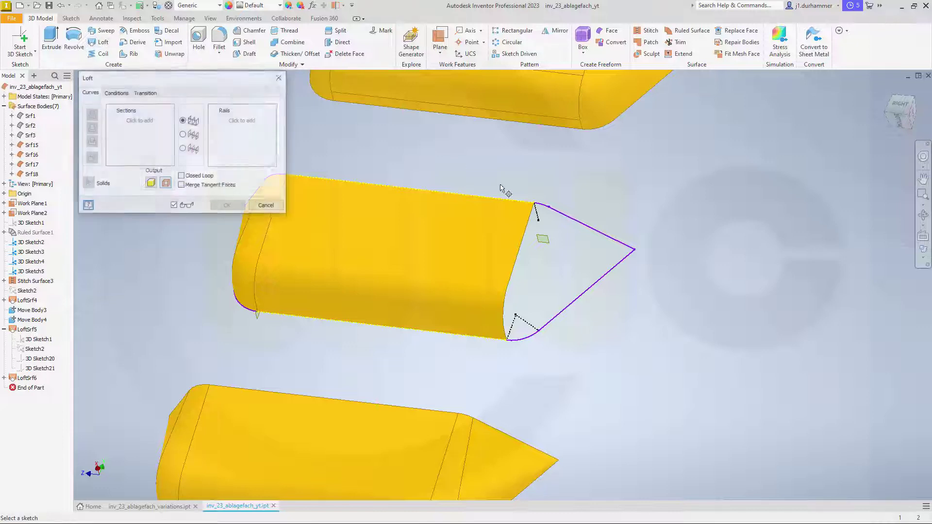
{"action": "left_click", "coordinate": [583, 226]}
{"action": "left_click", "coordinate": [588, 290]}
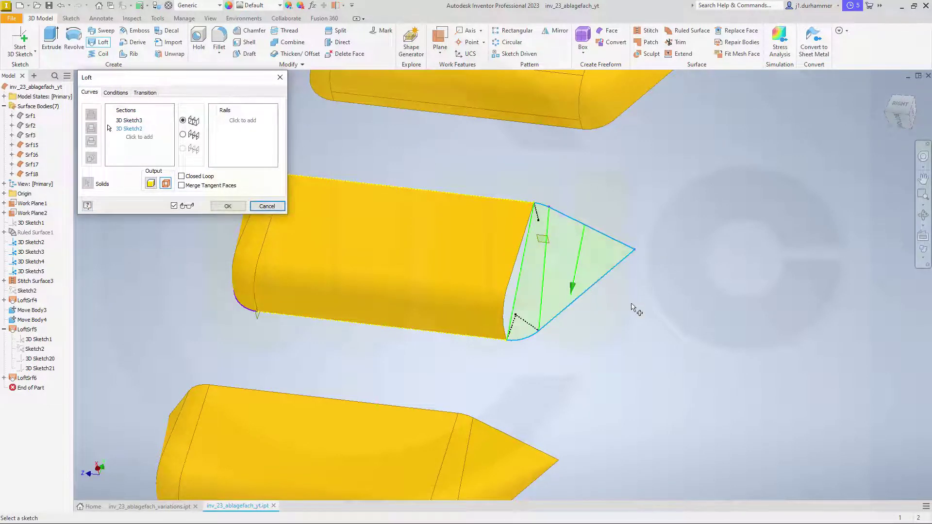
{"action": "left_click", "coordinate": [247, 119]}
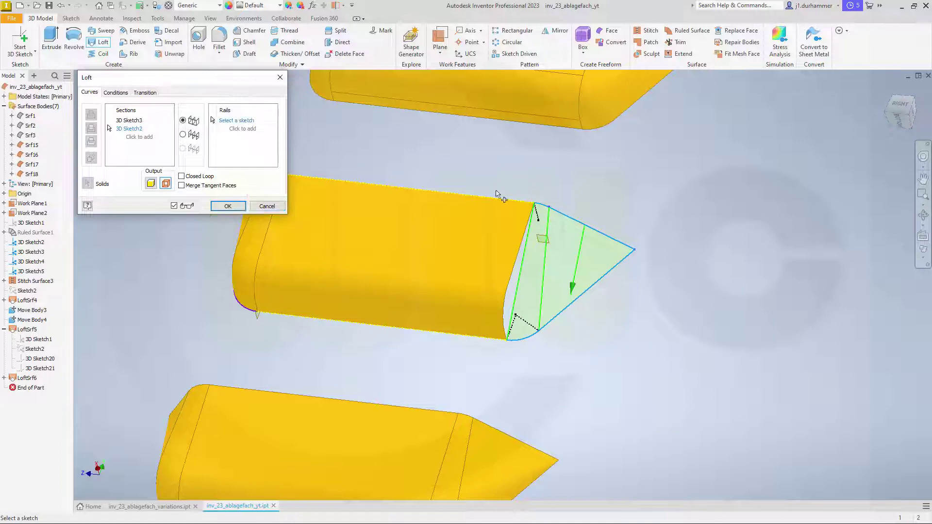
{"action": "left_click", "coordinate": [520, 258]}
{"action": "left_click", "coordinate": [227, 205]}
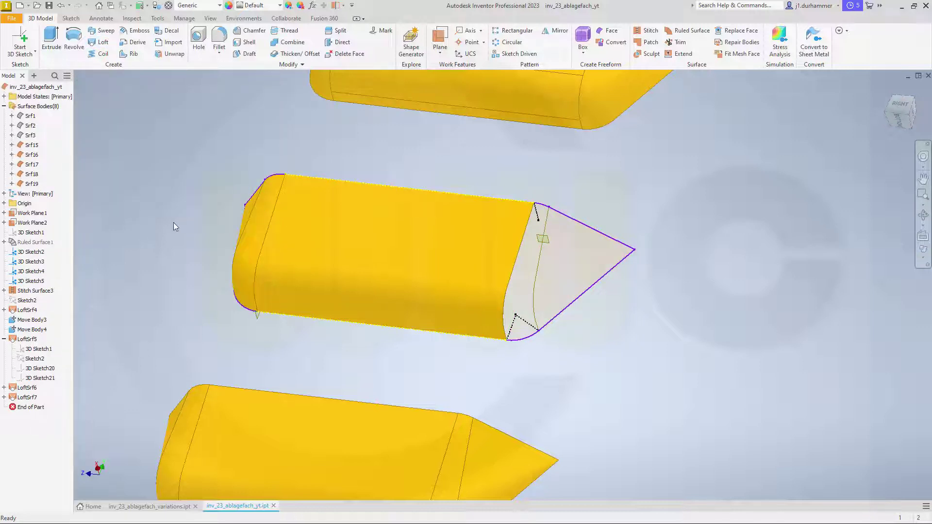
Set LoftSrf7's rail to Tangent Condition and make Srf19 opaque.
{"action": "left_click", "coordinate": [28, 397]}
{"action": "double_click", "coordinate": [29, 397]}
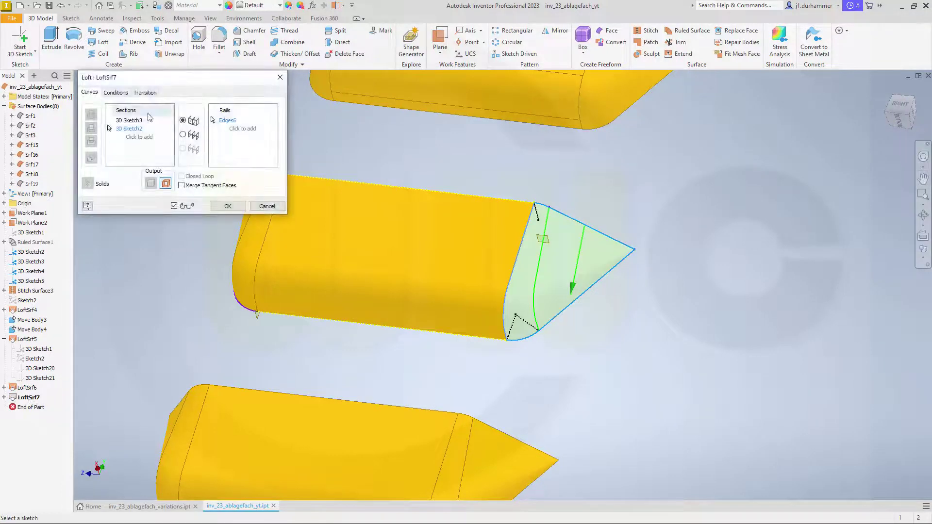
{"action": "left_click", "coordinate": [116, 92]}
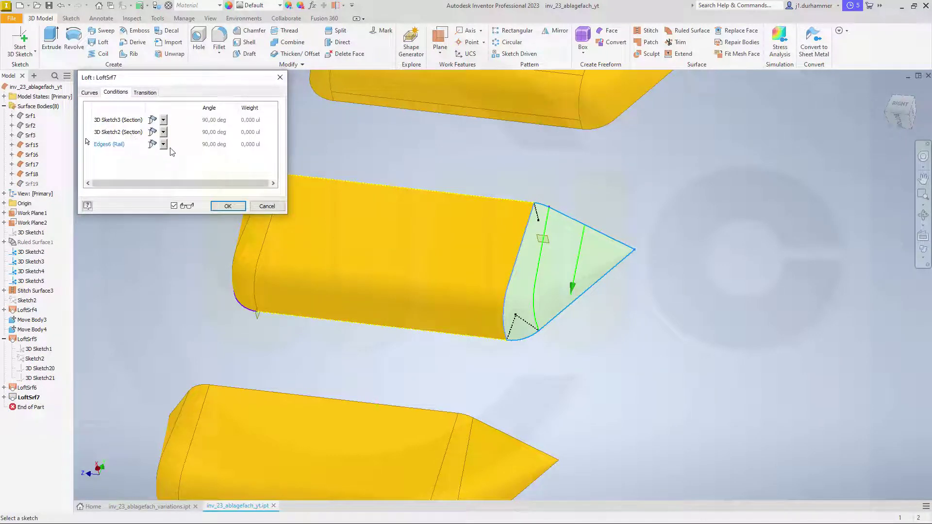
{"action": "left_click", "coordinate": [164, 145]}
{"action": "left_click", "coordinate": [168, 168]}
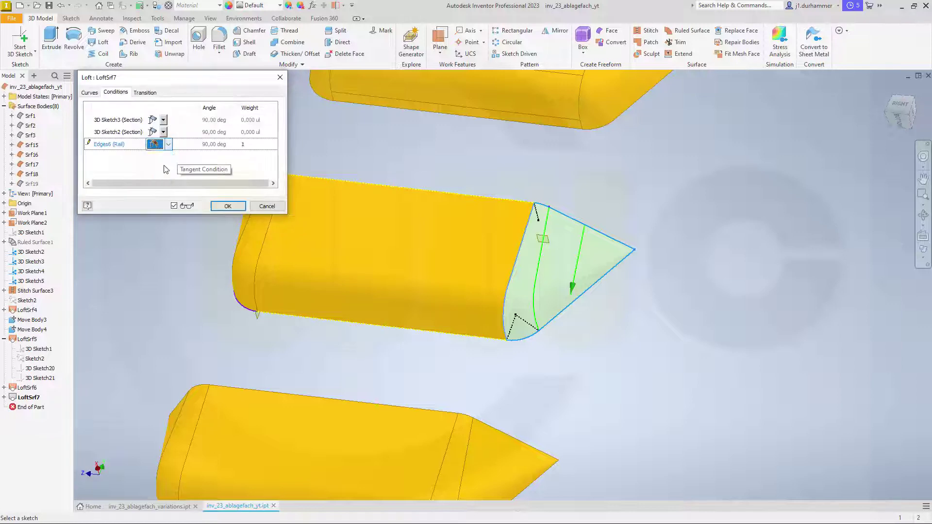
{"action": "left_click", "coordinate": [227, 206]}
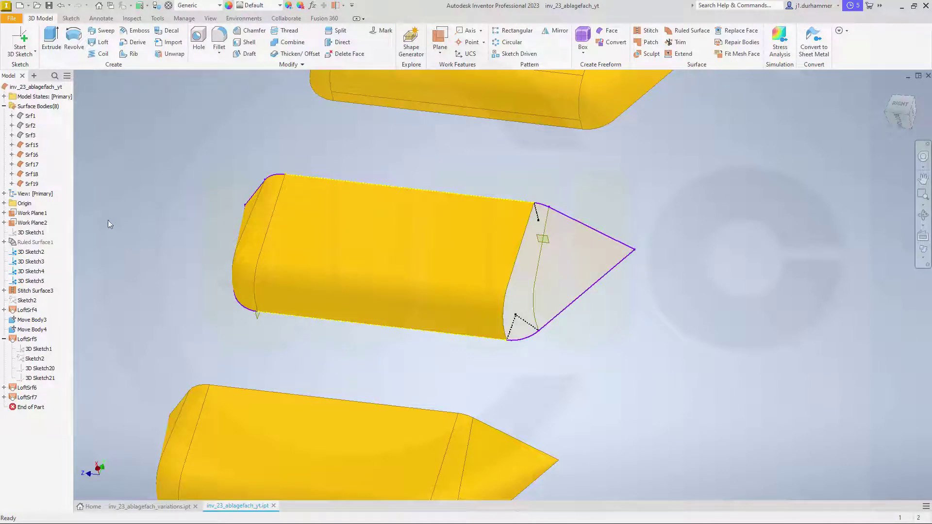
{"action": "right_click", "coordinate": [30, 184]}
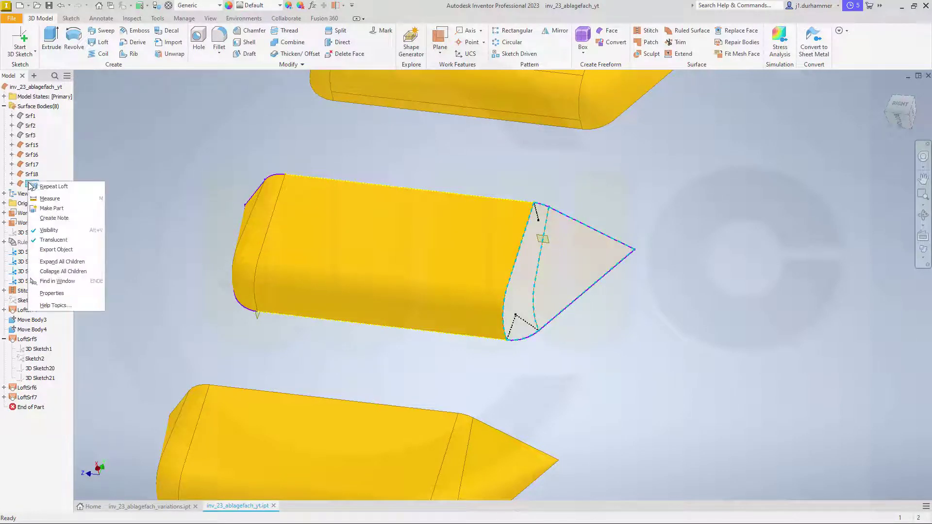
{"action": "left_click", "coordinate": [54, 240]}
Stitch the centre surface and both end caps into Stitch Surface4.
{"action": "mouse_move", "coordinate": [214, 184]}
{"action": "middle_mouse_down", "text": "shift"}
{"action": "mouse_move", "coordinate": [264, 181]}
{"action": "mouse_move", "coordinate": [264, 210]}
{"action": "mouse_move", "coordinate": [301, 197]}
{"action": "mouse_move", "coordinate": [314, 208]}
{"action": "middle_mouse_up", "text": "shift"}
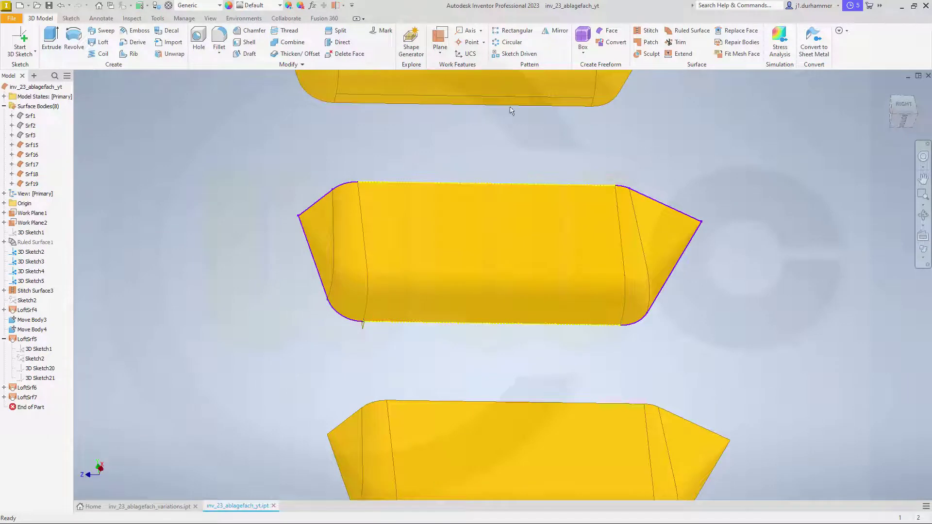
{"action": "left_click", "coordinate": [651, 36]}
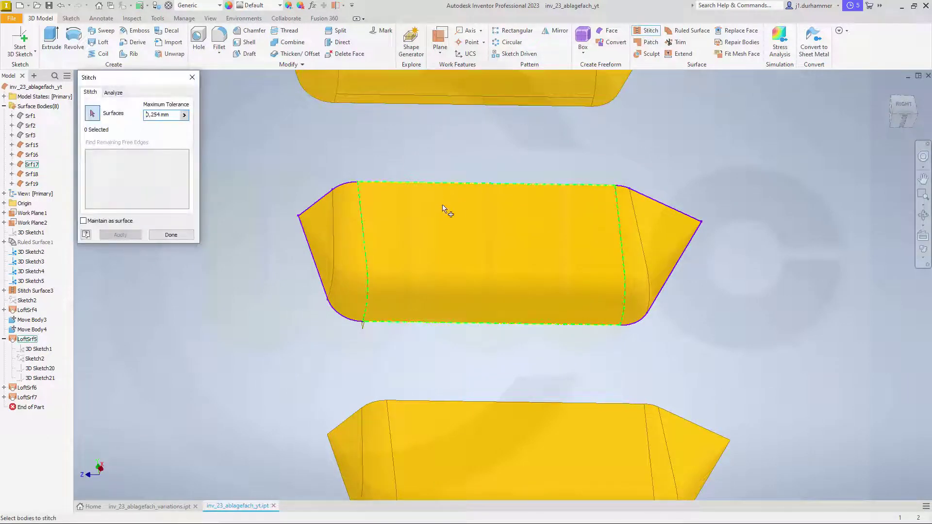
{"action": "left_click", "coordinate": [399, 228]}
{"action": "left_click", "coordinate": [345, 243]}
{"action": "left_click", "coordinate": [637, 243]}
{"action": "left_click", "coordinate": [119, 235]}
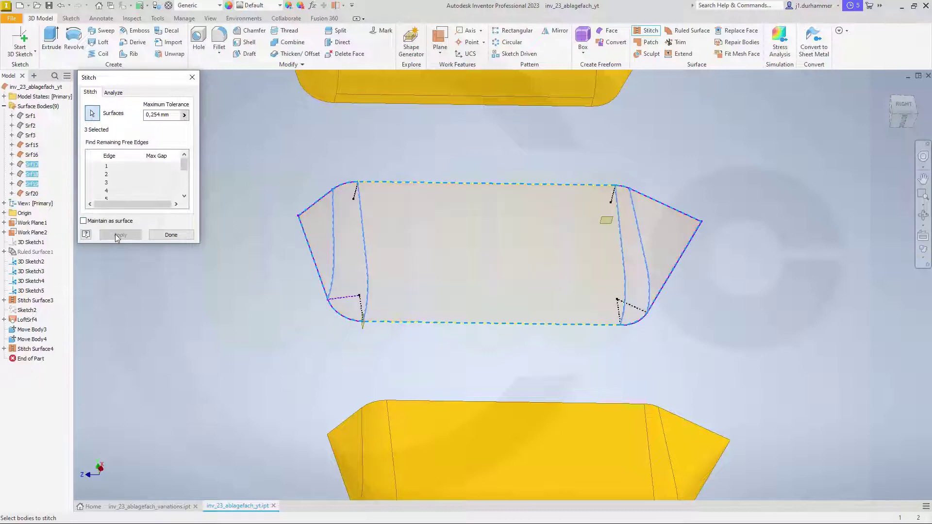
{"action": "left_click", "coordinate": [170, 235]}
Turn on visibility for the stitched surface Srf20.
{"action": "right_click", "coordinate": [24, 194]}
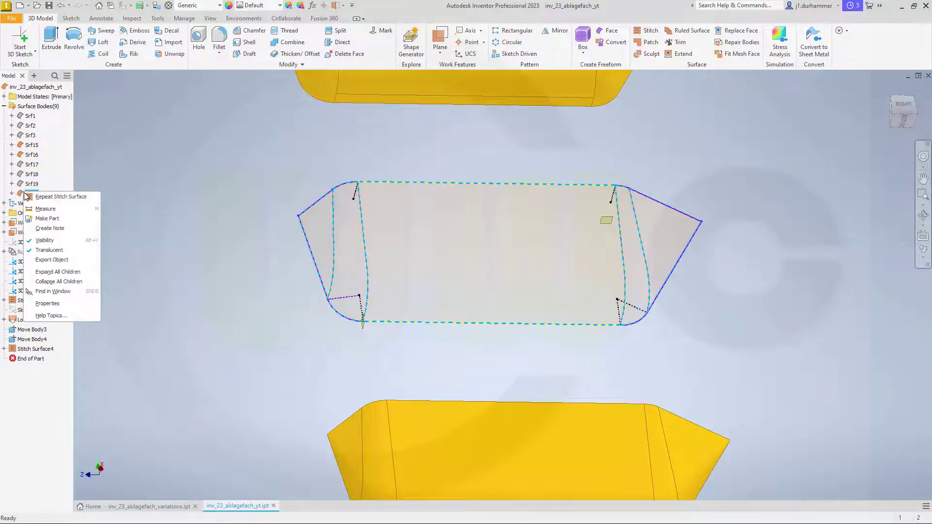
{"action": "left_click", "coordinate": [53, 252]}
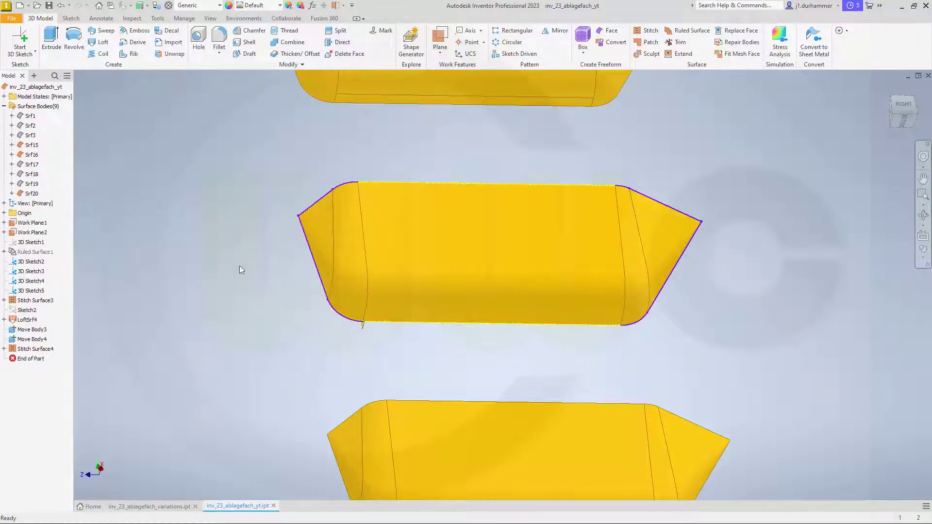
{"action": "middle_click_drag", "start_coordinate": [468, 327], "coordinate": [582, 296], "text": "shift"}
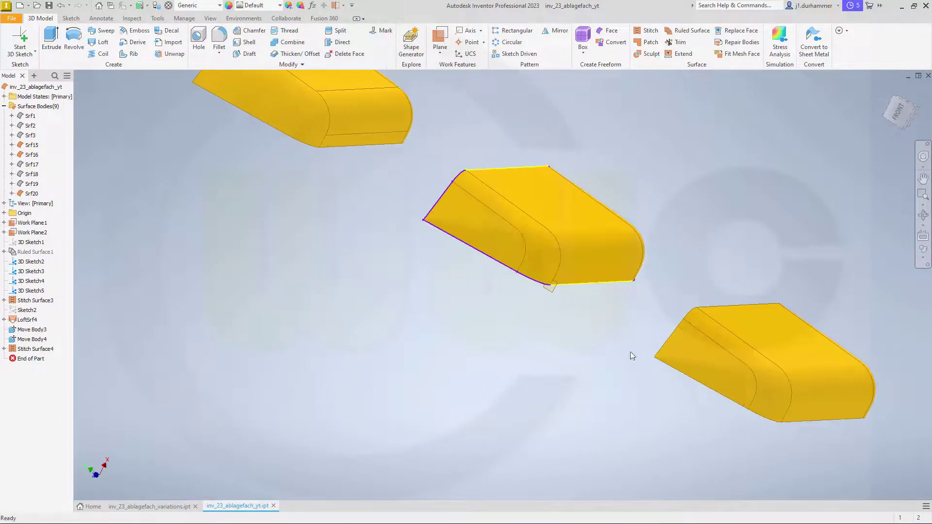
{"action": "middle_click_drag", "start_coordinate": [626, 355], "coordinate": [555, 376], "text": "shift"}
{"action": "scroll", "coordinate": [408, 387], "scroll_direction": "down", "scroll_amount": 5}
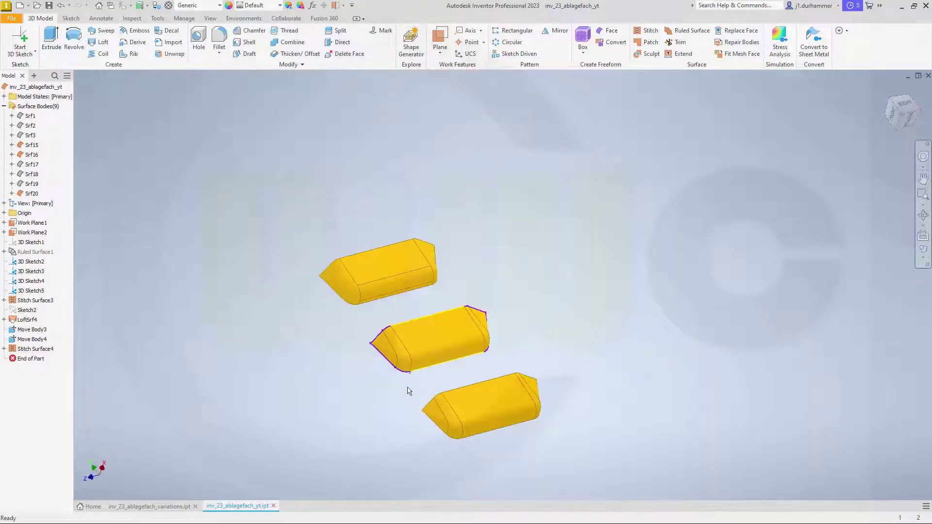
{"action": "scroll", "coordinate": [417, 383], "scroll_direction": "up", "scroll_amount": 4}
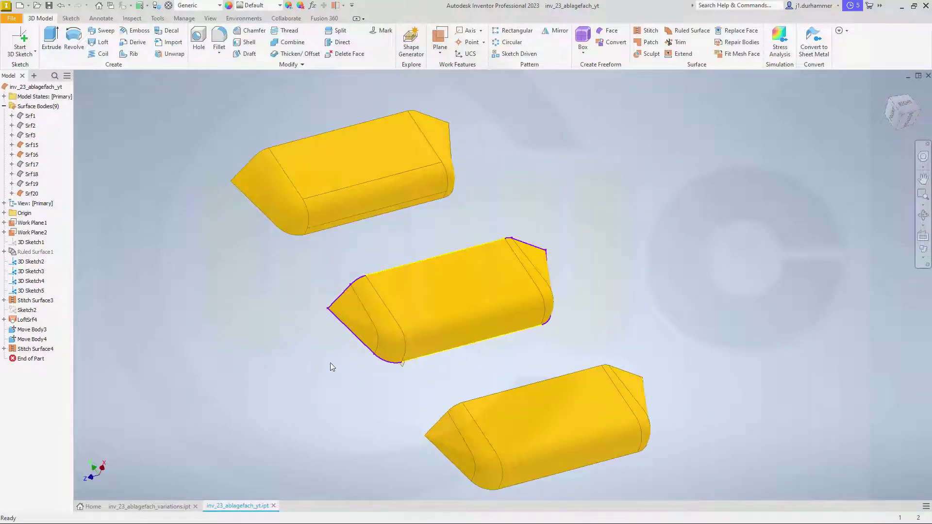